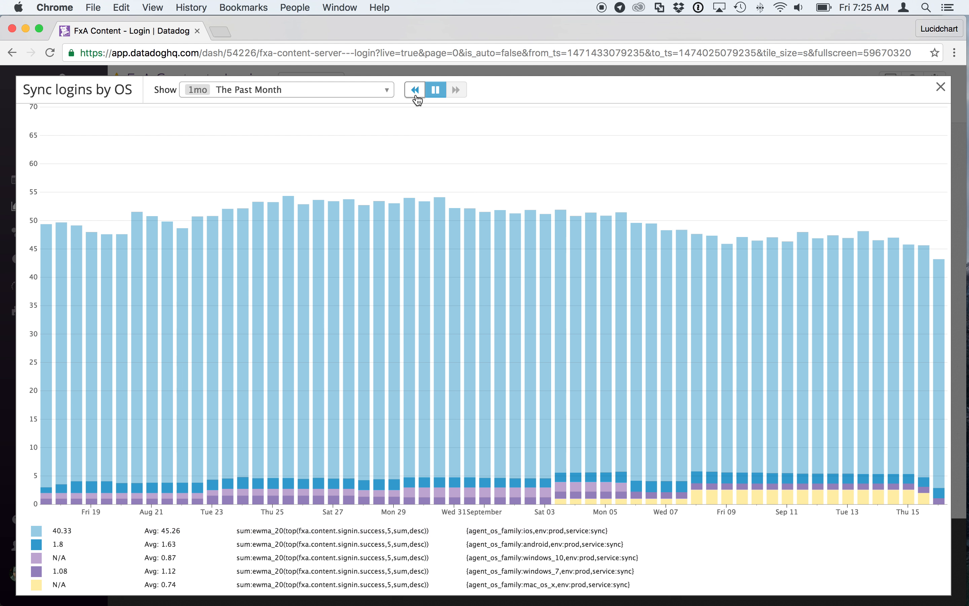
Step: Check today's date and view the Sync logins by OS graph month by month back through May 19 – Jun 18, closing the enlarged view
left_click(871, 5)
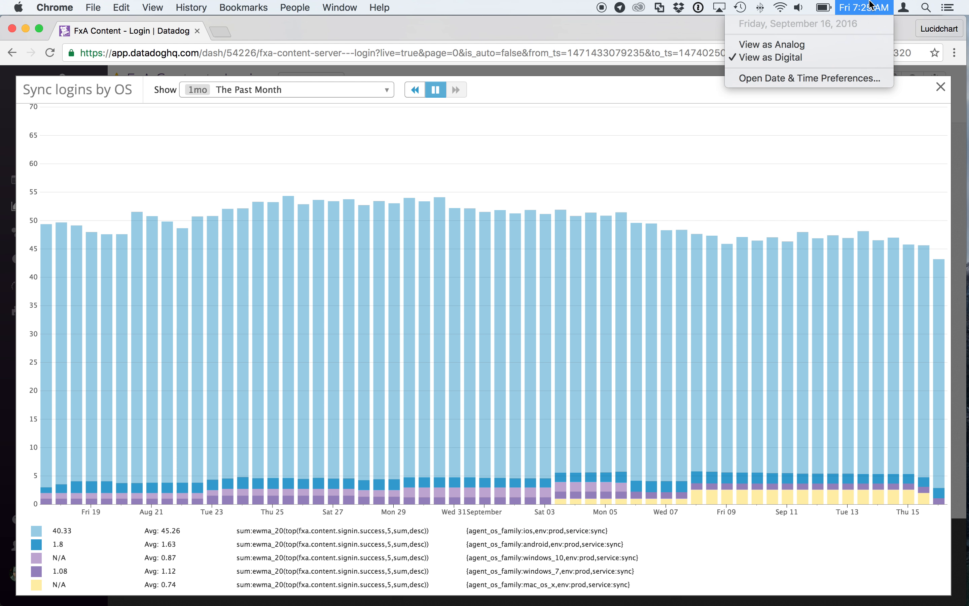
left_click(871, 4)
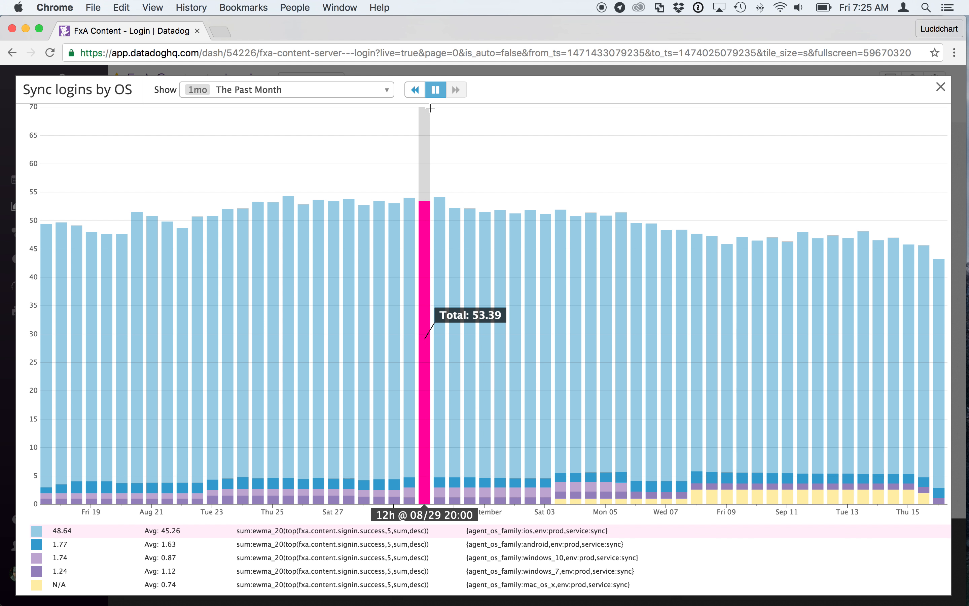
left_click(416, 91)
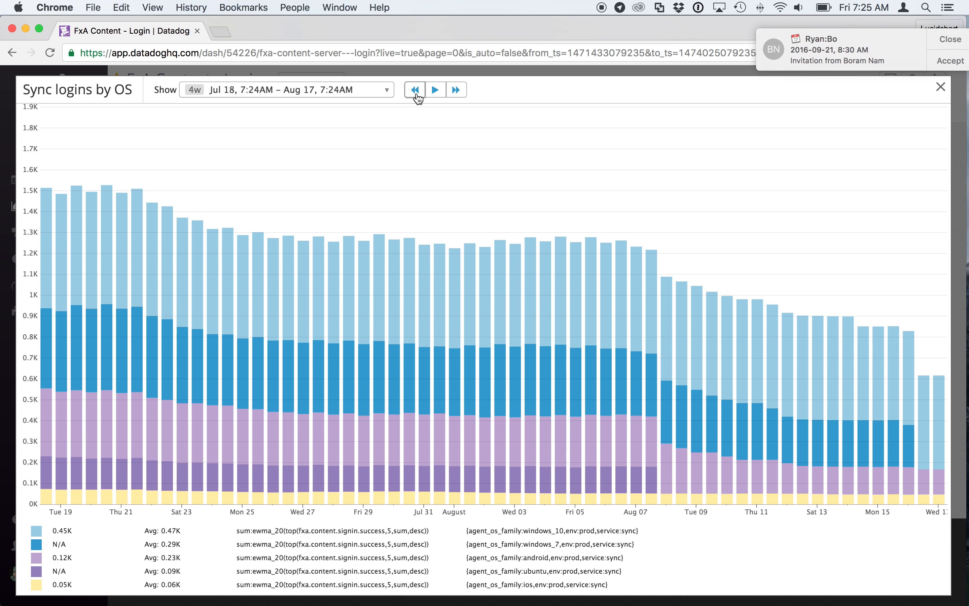
left_click(416, 90)
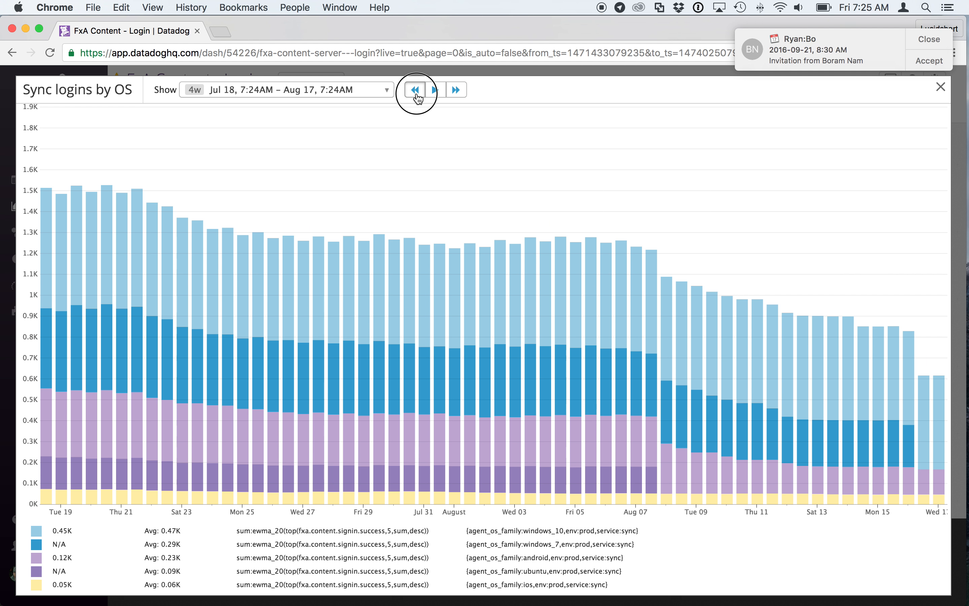
left_click(416, 91)
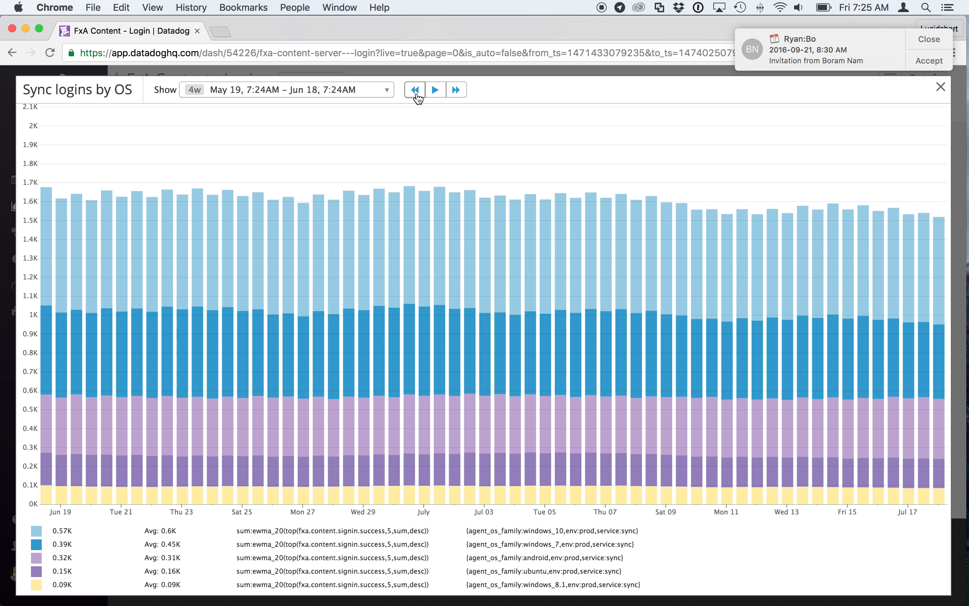
left_click(415, 90)
key("Escape")
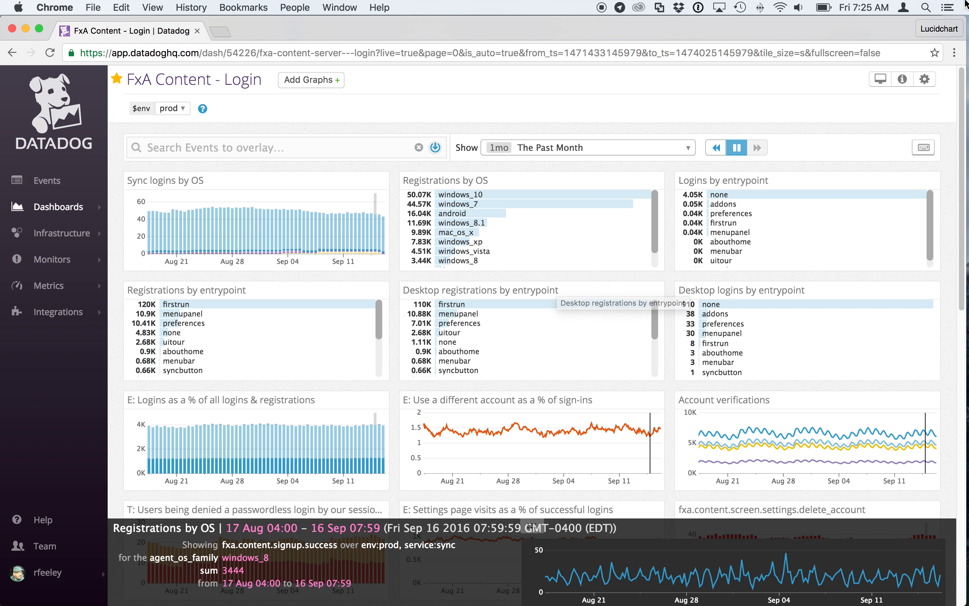
Step: Enlarge the "Change in account logins in past month" graph, shift its period back to Apr 19 – May 19, and close it
scroll(151, 224, "down", 2)
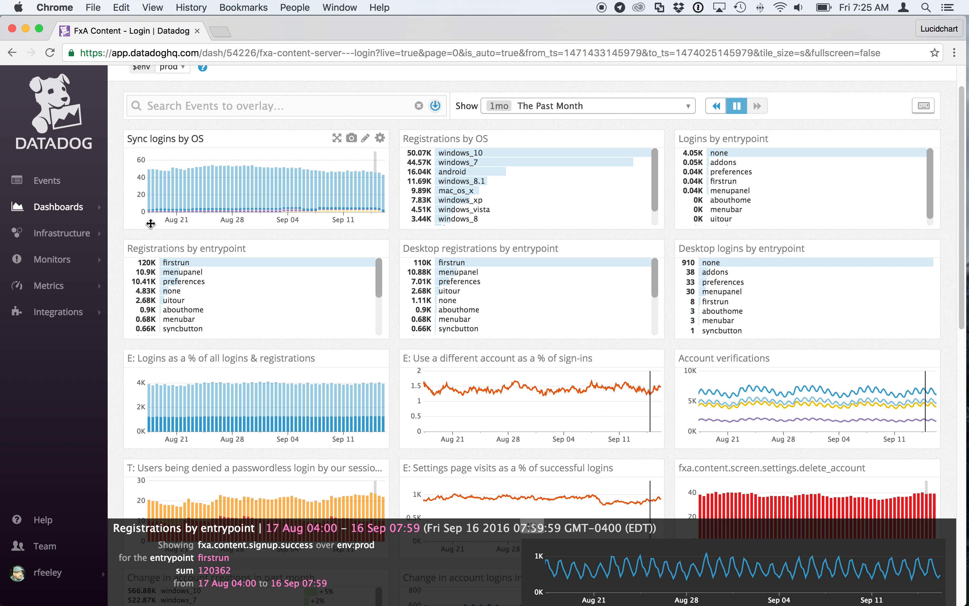
scroll(528, 383, "down", 10)
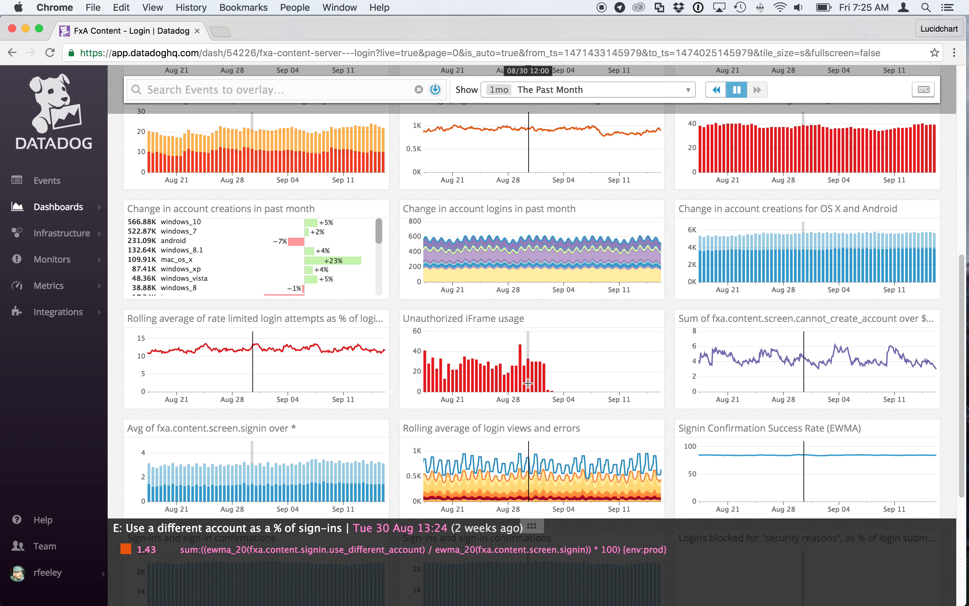
scroll(528, 383, "down", 4)
scroll(528, 383, "up", 5)
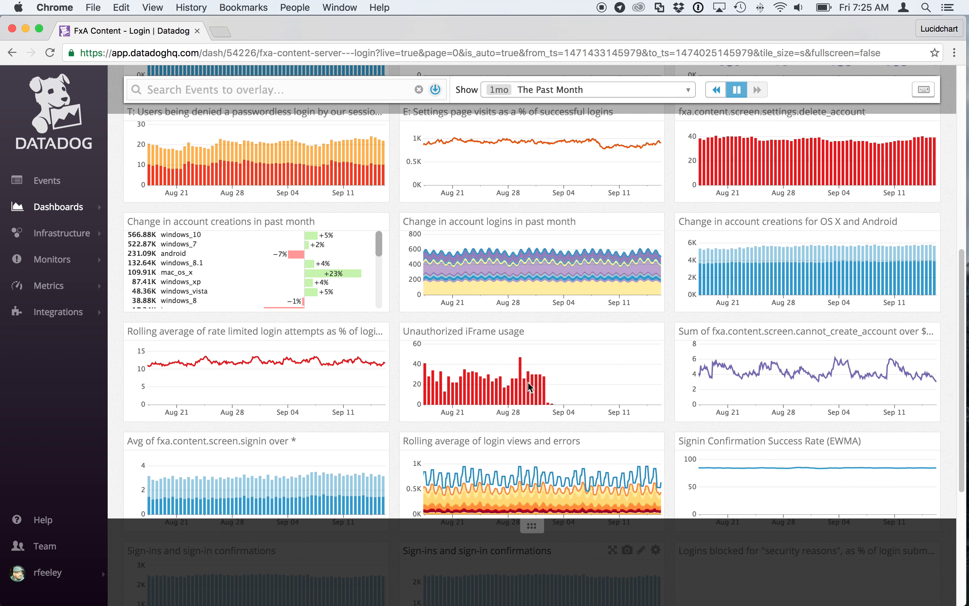
left_click(613, 221)
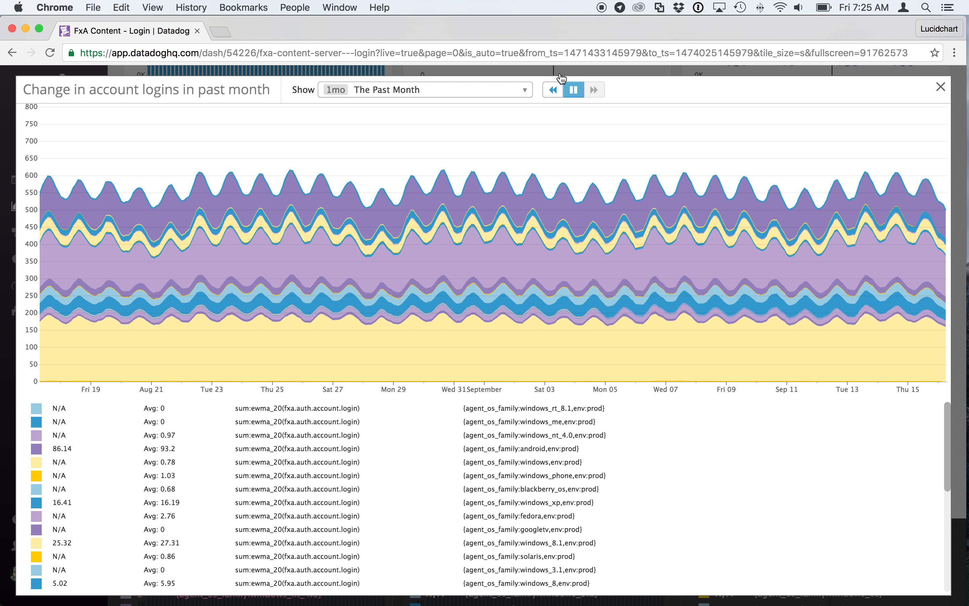
left_click(554, 91)
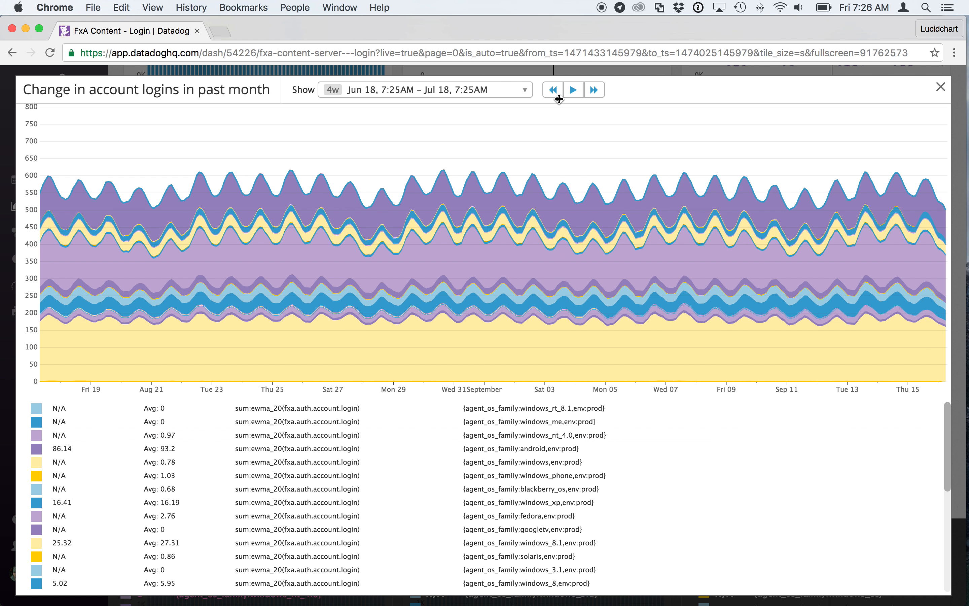
left_click(553, 90)
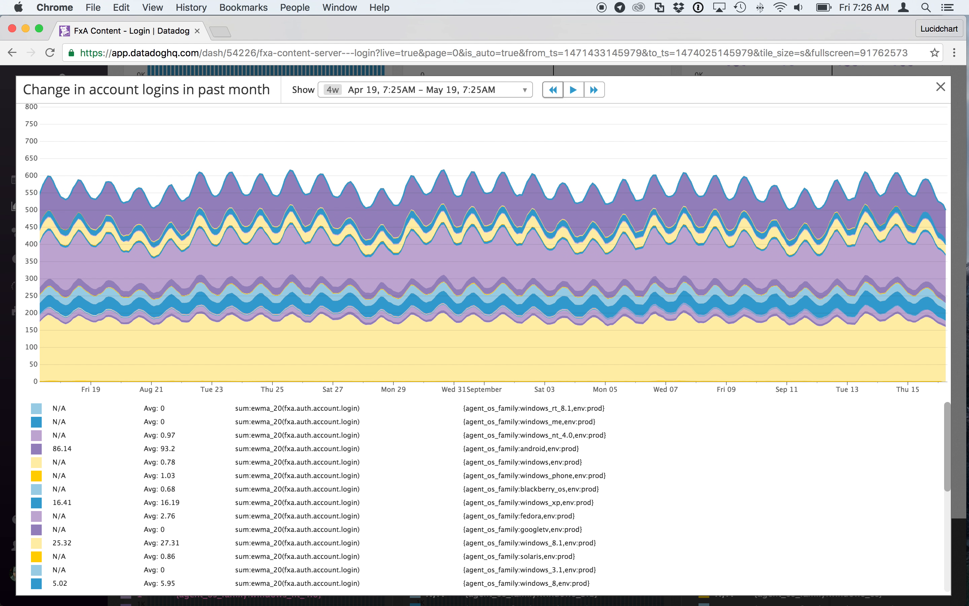
key("Escape")
Step: Enlarge the "% of login attempts with invalid password" graph, shift its period back to May 19 – Jun 18, and close it
scroll(501, 330, "down", 5)
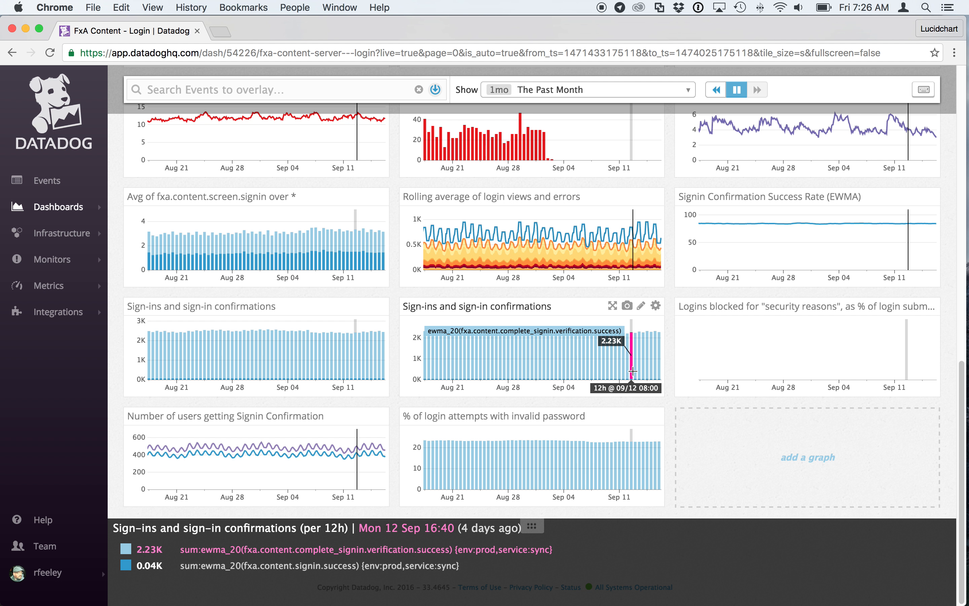
left_click(614, 416)
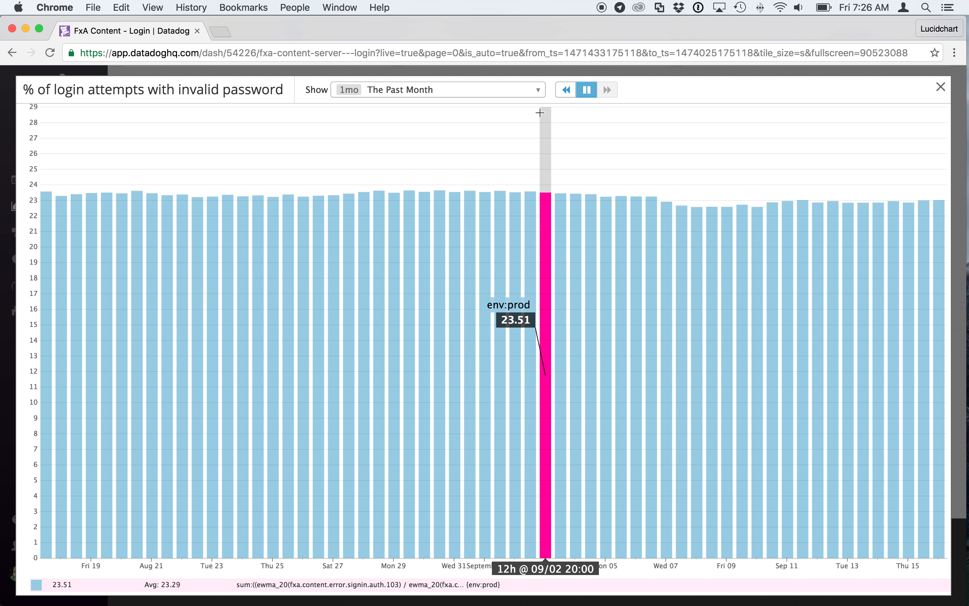
left_click(566, 90)
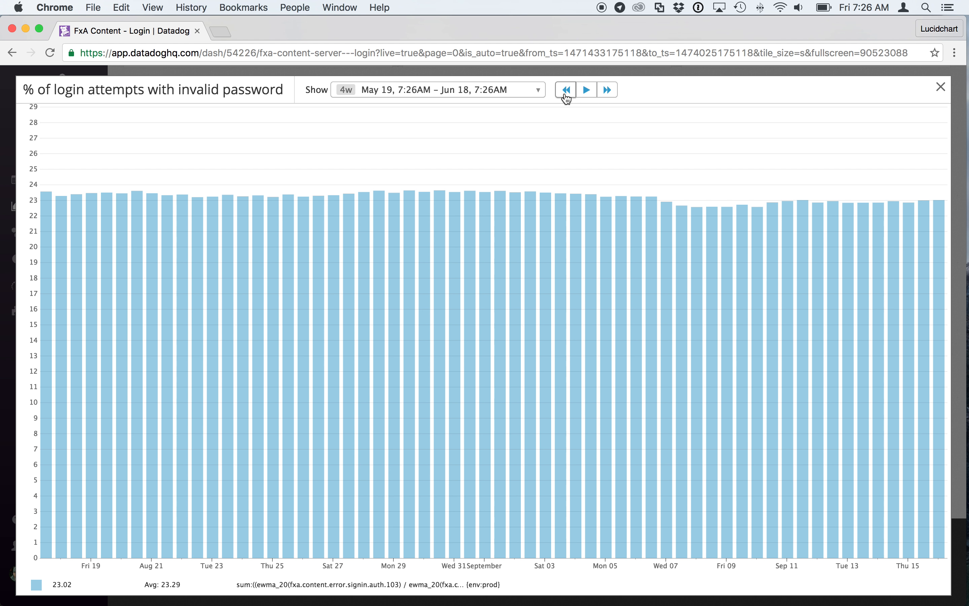
key("Escape")
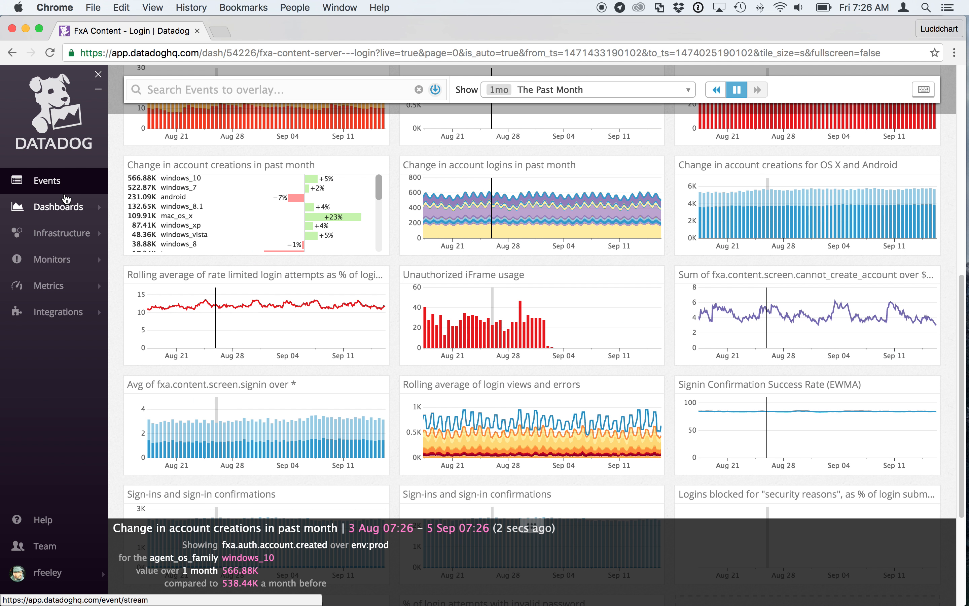
Step: Open the starred dashboard FxA Content - Emails
mouse_move(58, 207)
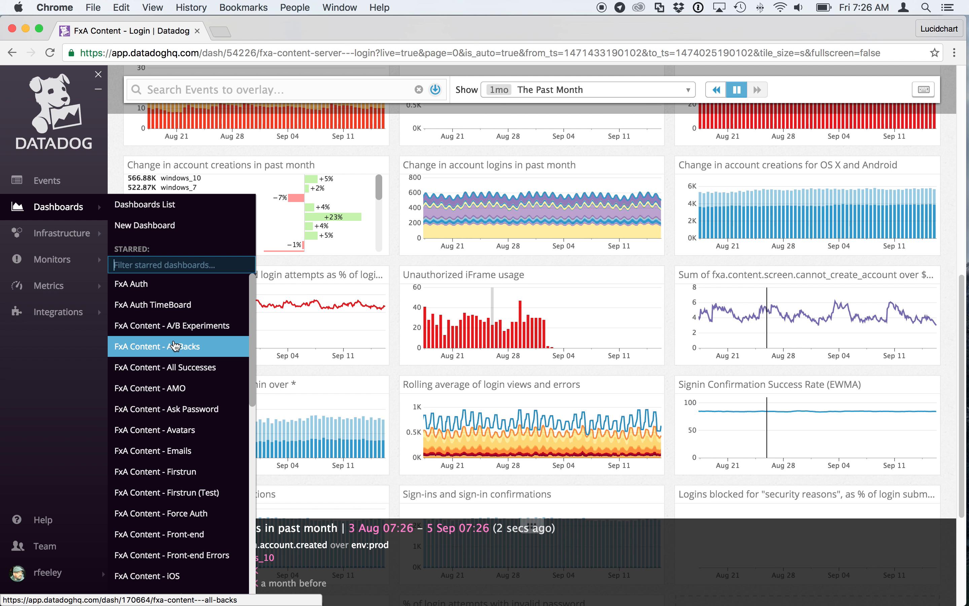
scroll(175, 459, "down", 3)
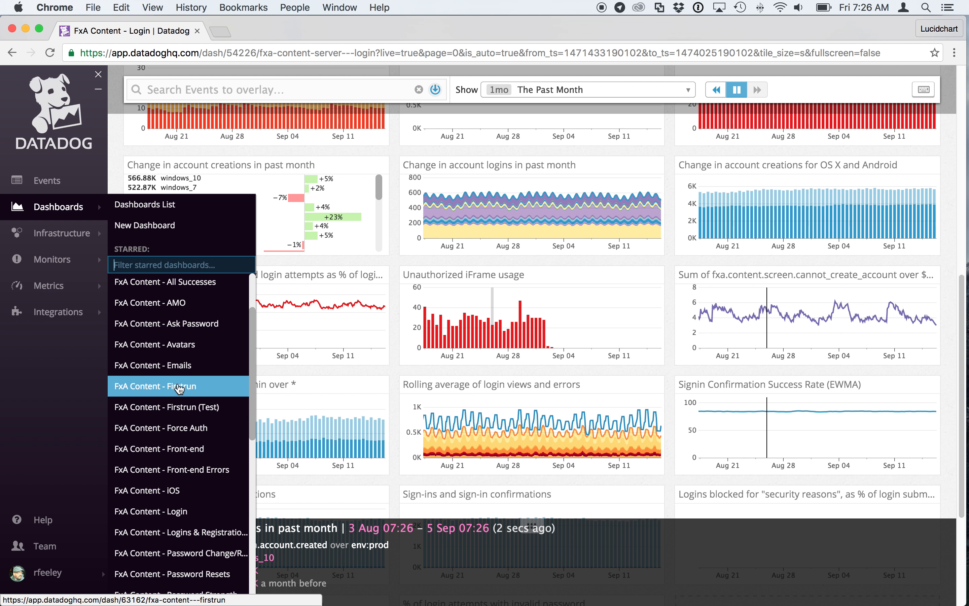
left_click(180, 372)
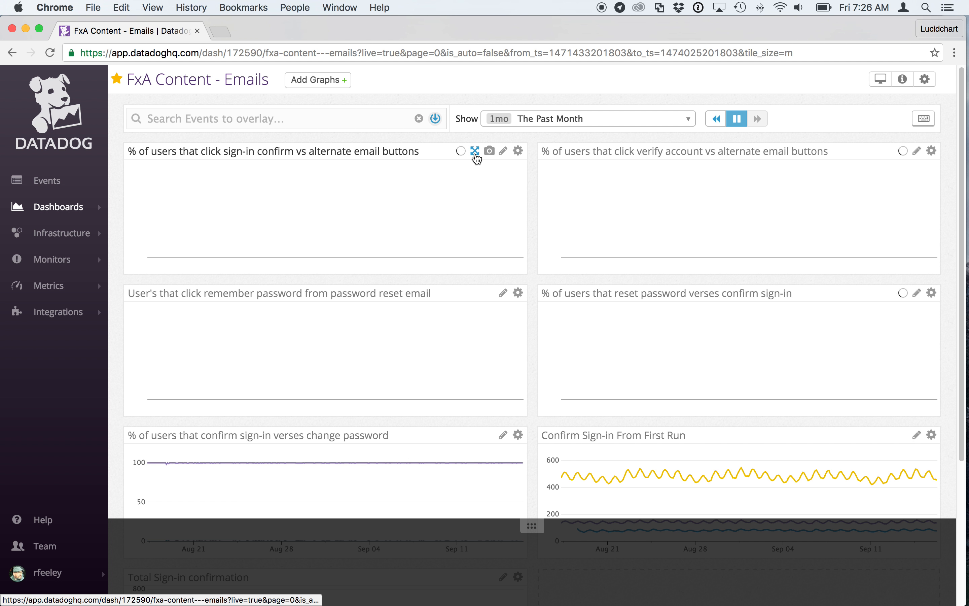
Step: Examine the Emails dashboard's graphs, including an enlarged view of sign-in confirm vs alternate email buttons
left_click(476, 151)
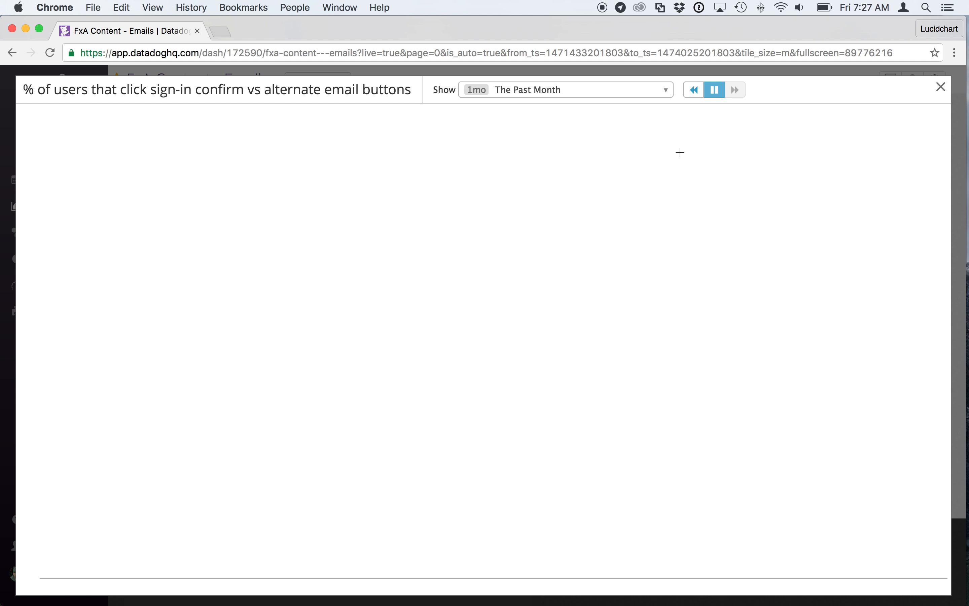
key("Escape")
scroll(689, 240, "down", 5)
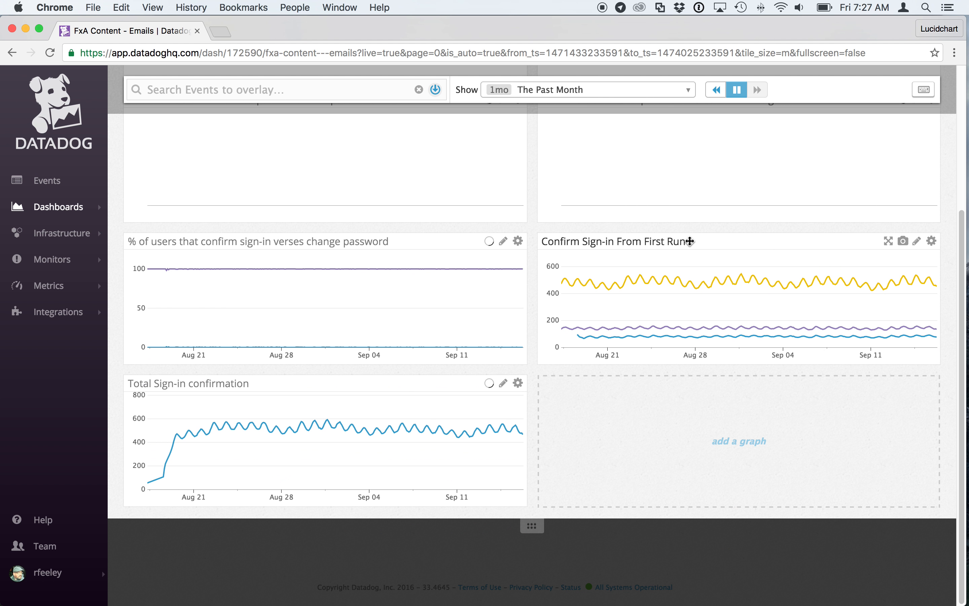
scroll(507, 261, "up", 5)
scroll(508, 263, "down", 3)
scroll(508, 263, "down", 3)
scroll(507, 262, "up", 5)
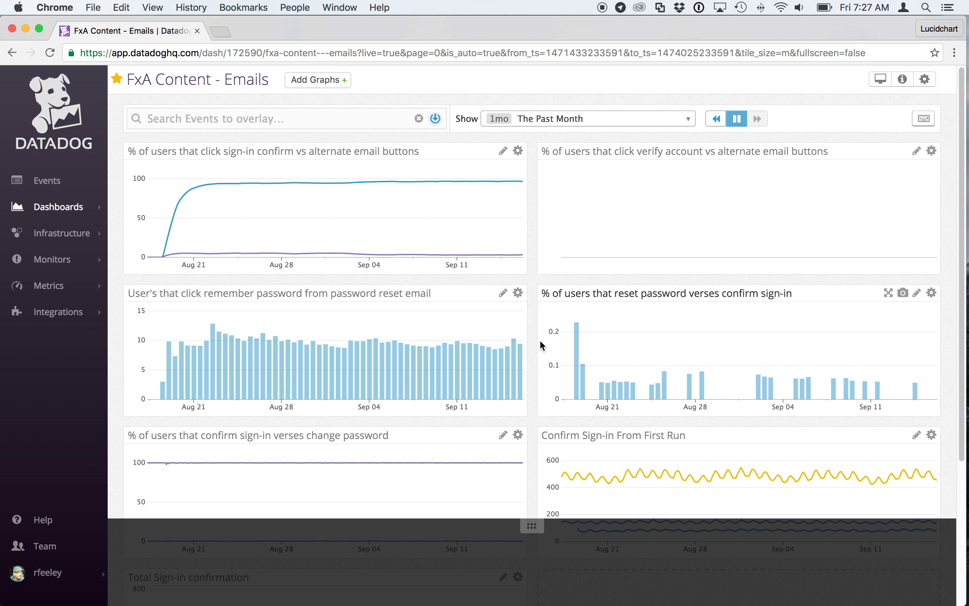
scroll(539, 339, "down", 5)
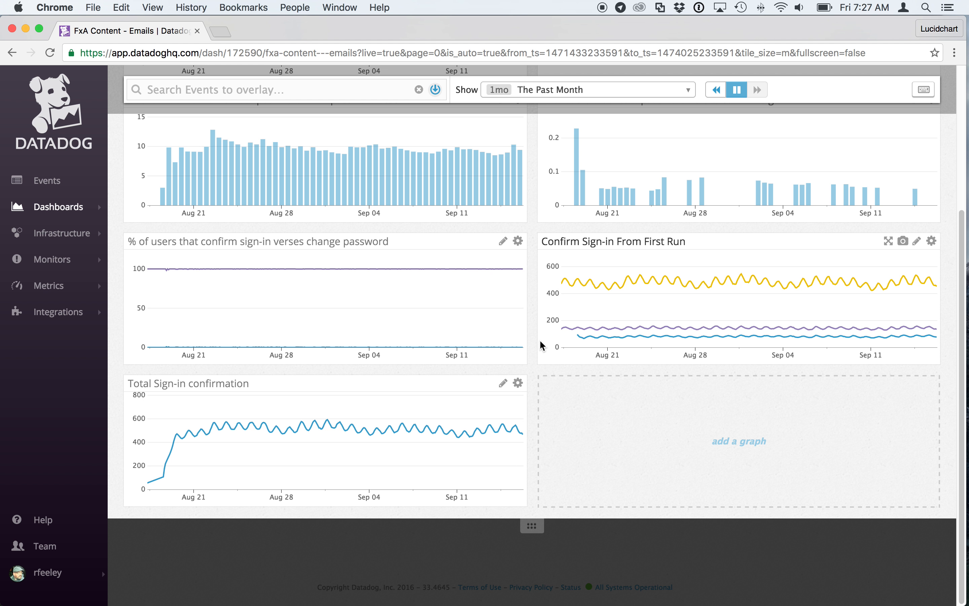
scroll(540, 344, "up", 5)
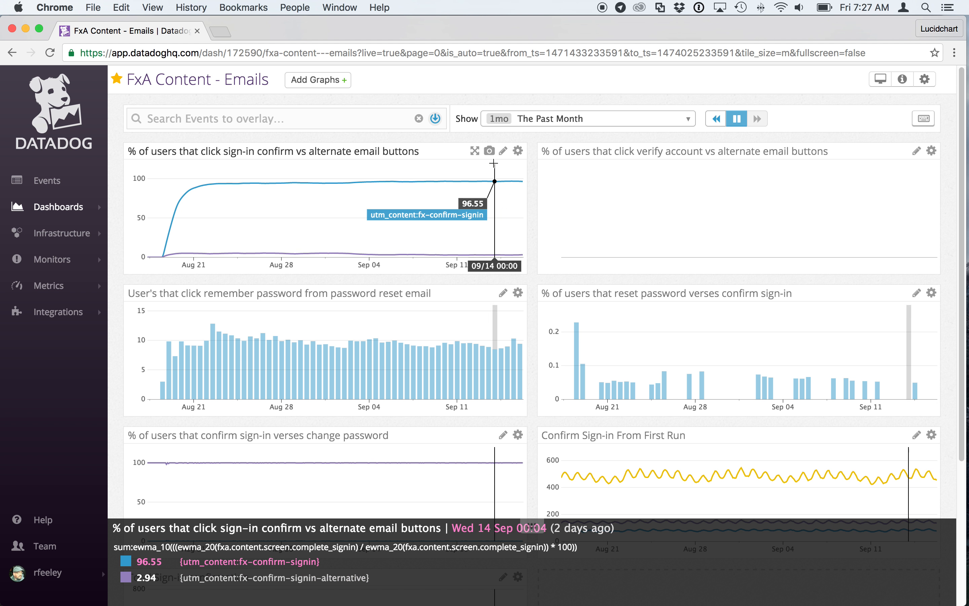
Step: Enlarge the sign-in confirm vs alternate email buttons graph, shift its period back monthly through Apr 19 – May 19, and close it
left_click(474, 152)
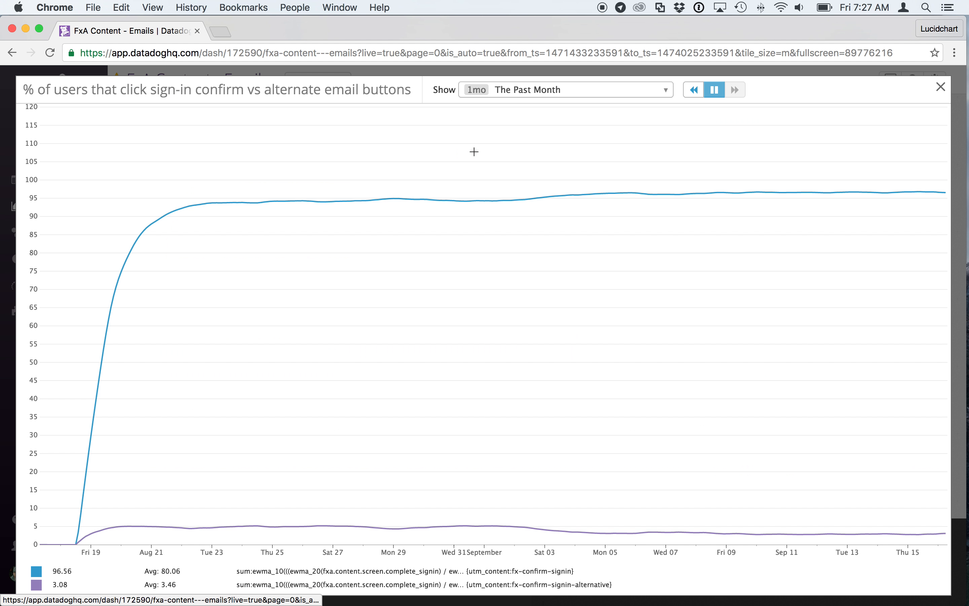
left_click(689, 90)
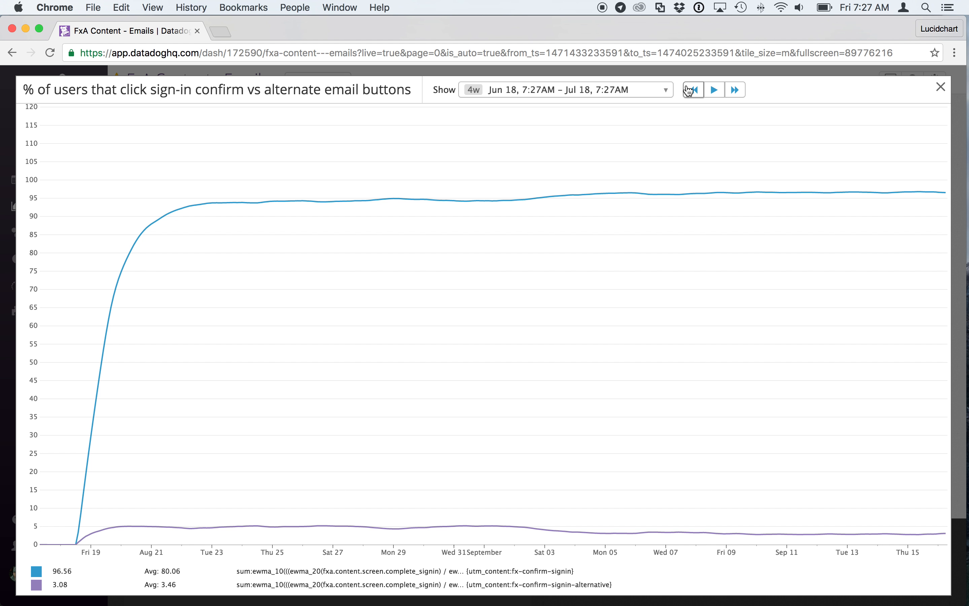
left_click(689, 90)
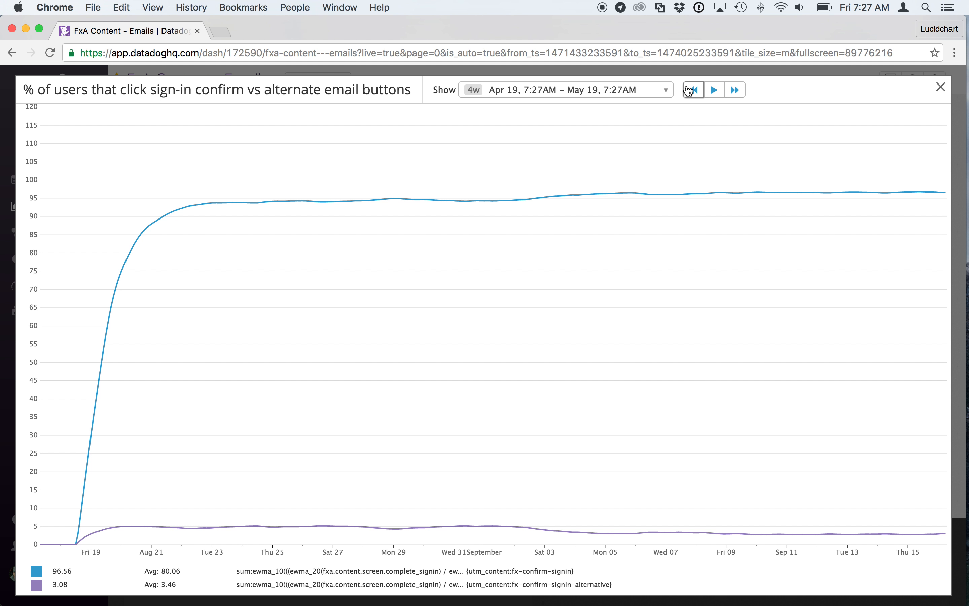
left_click(689, 91)
key("Escape")
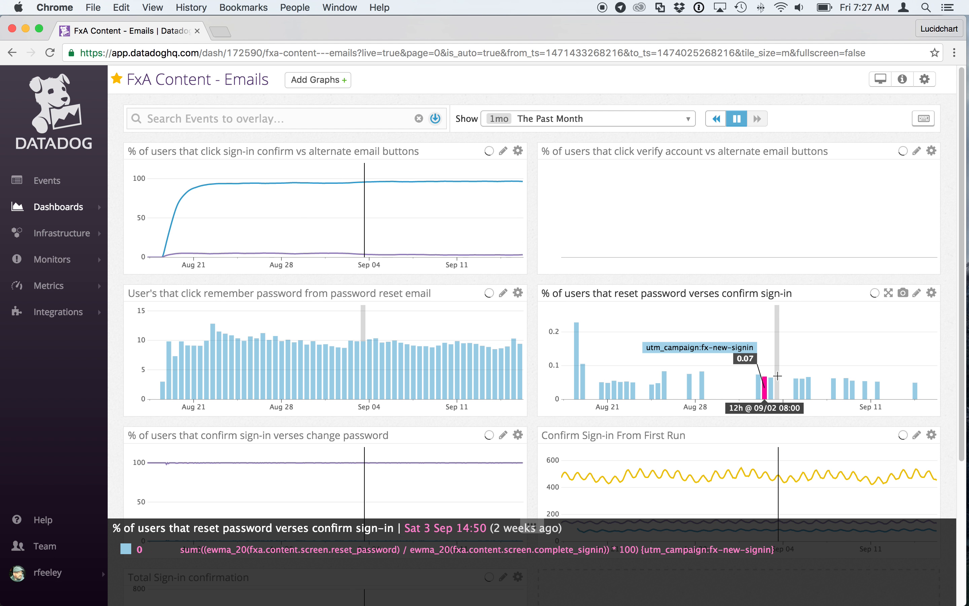
Step: Enlarge the "Confirm Sign-in From First Run" graph, shift its period back to Feb 19 – Mar 20, and close it
scroll(777, 376, "down", 5)
left_click(888, 261)
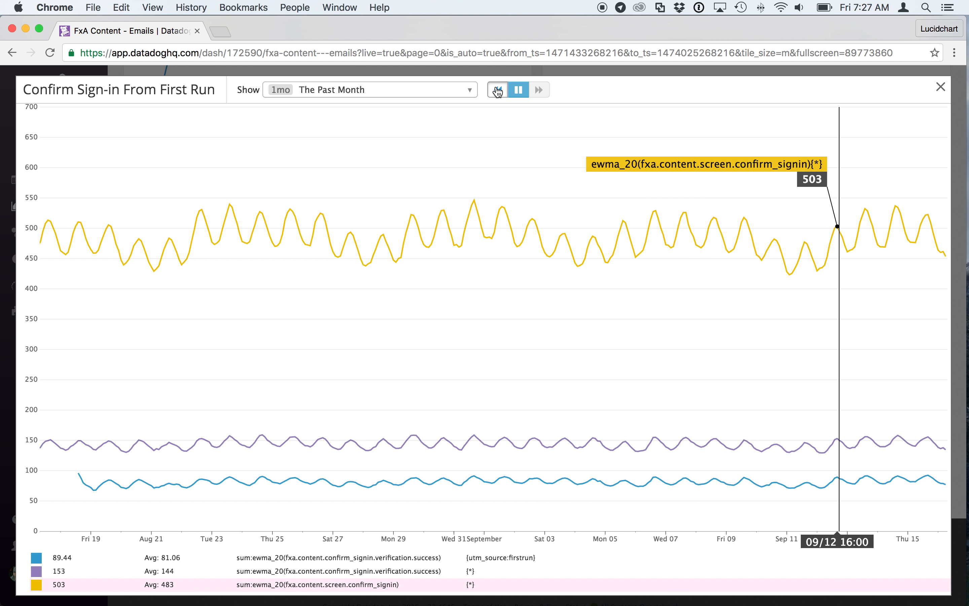
left_click(498, 91)
left_click(498, 90)
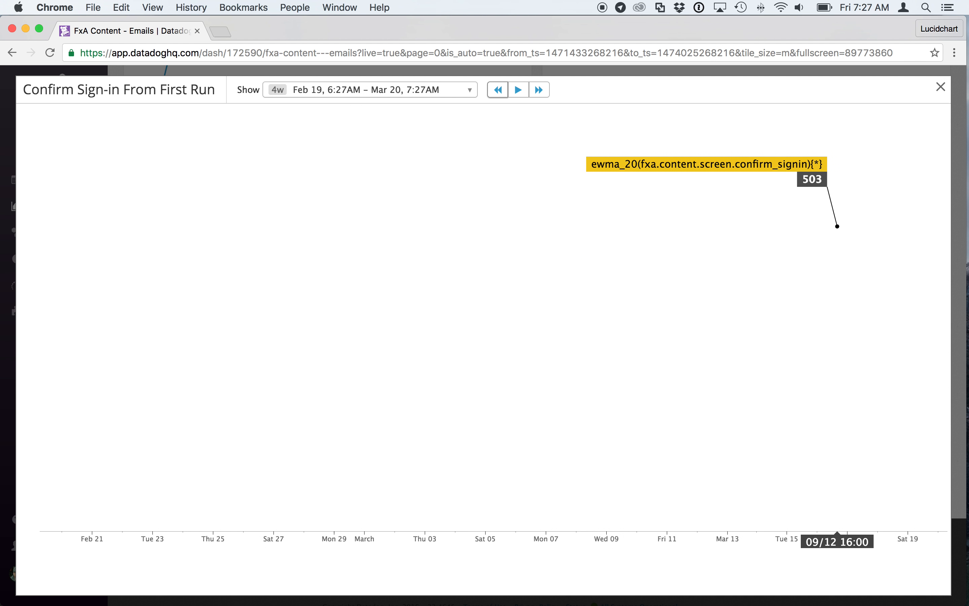
key("Escape")
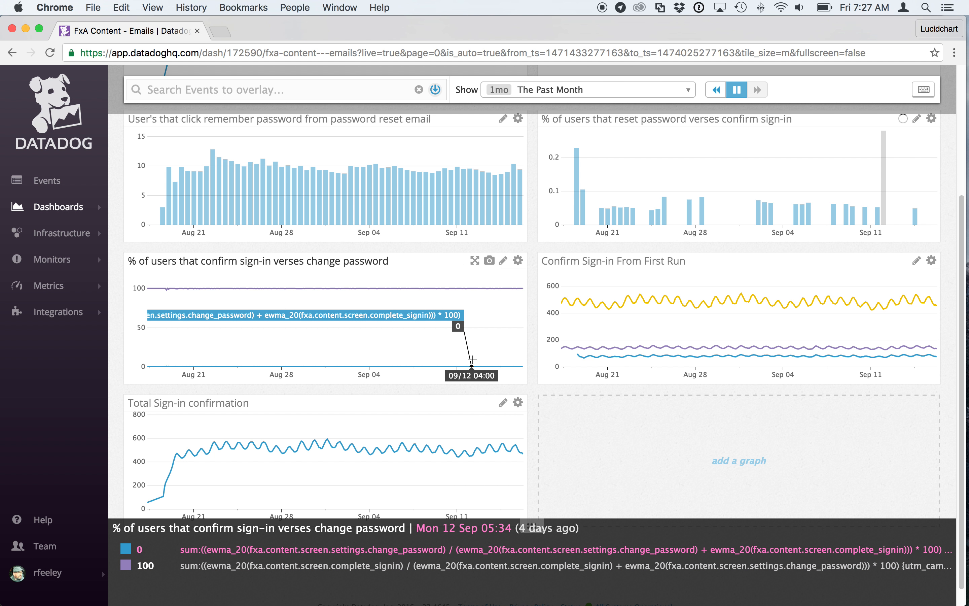
Step: Open the starred dashboard FxA Content - Registration
scroll(472, 360, "up", 5)
scroll(473, 329, "down", 5)
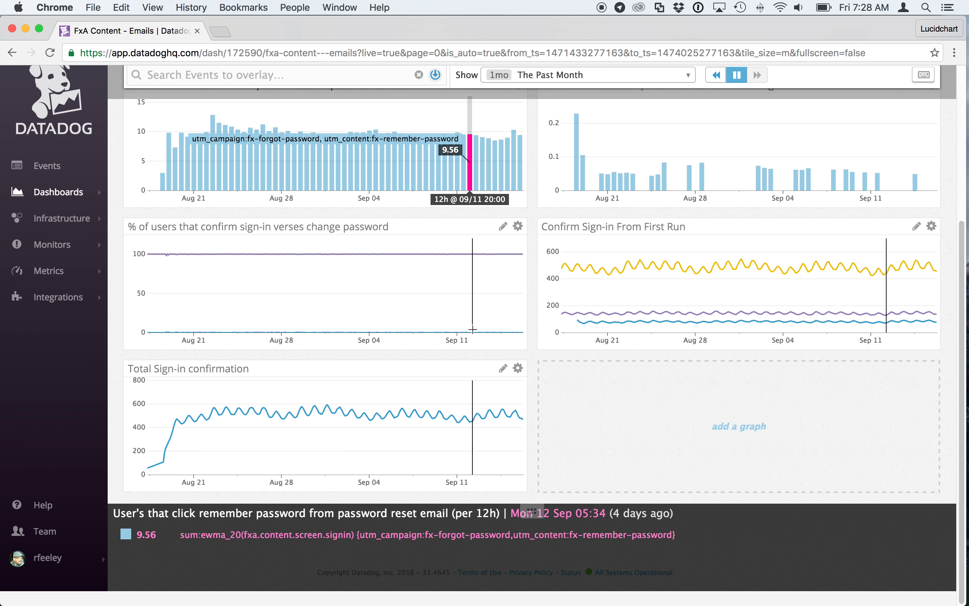
mouse_move(48, 205)
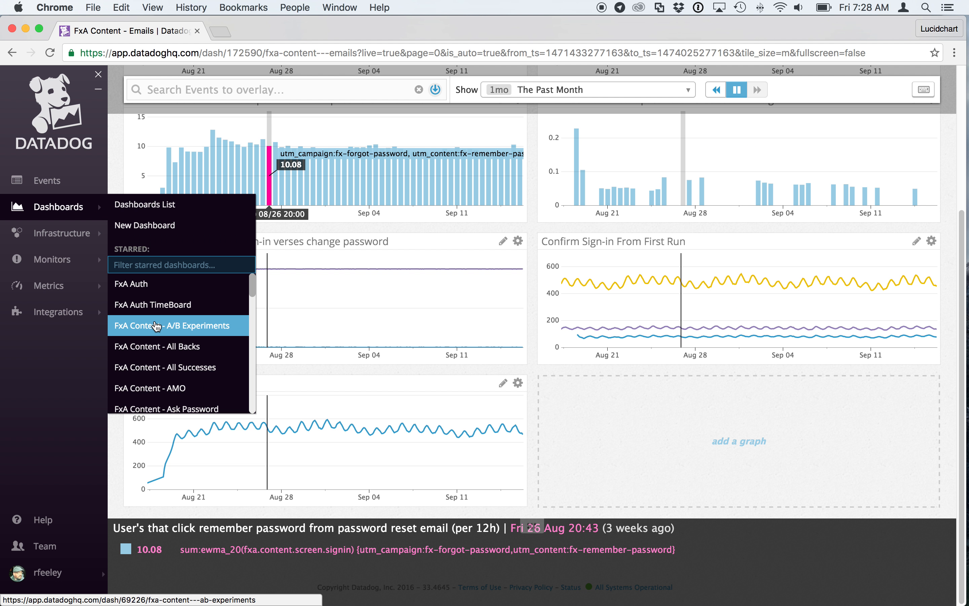
scroll(157, 326, "down", 5)
scroll(156, 326, "down", 5)
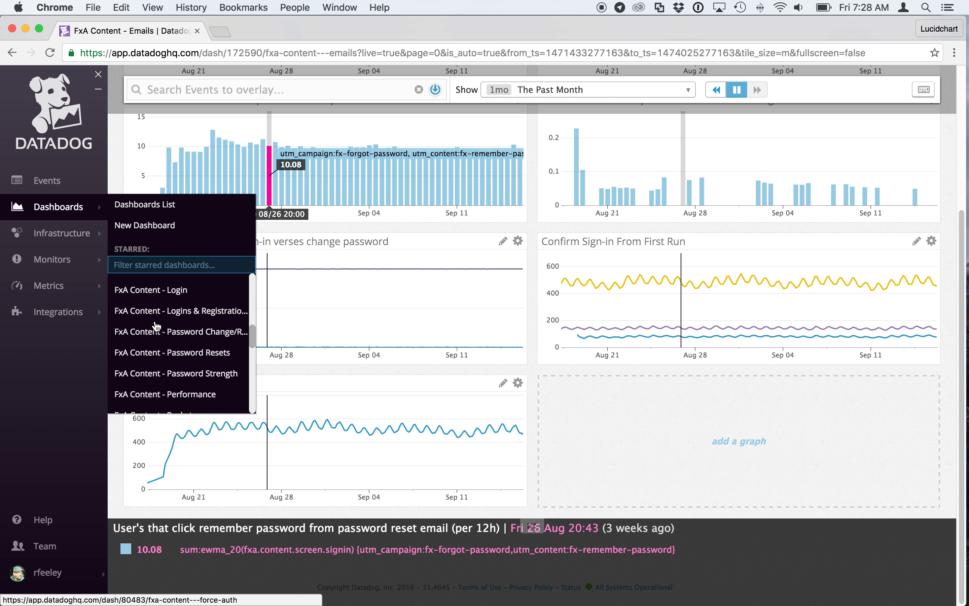
scroll(156, 327, "down", 5)
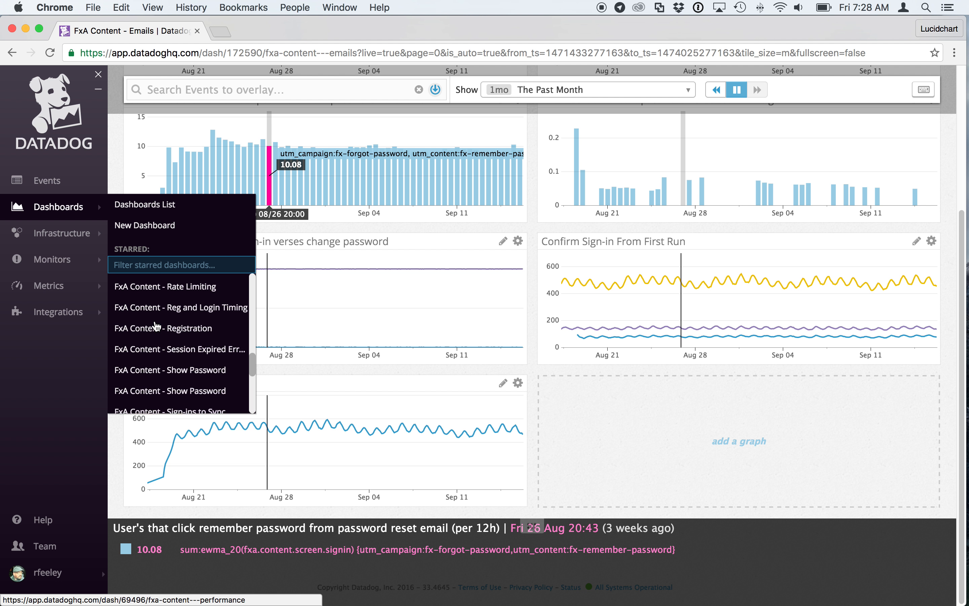
scroll(159, 322, "up", 2)
left_click(158, 321)
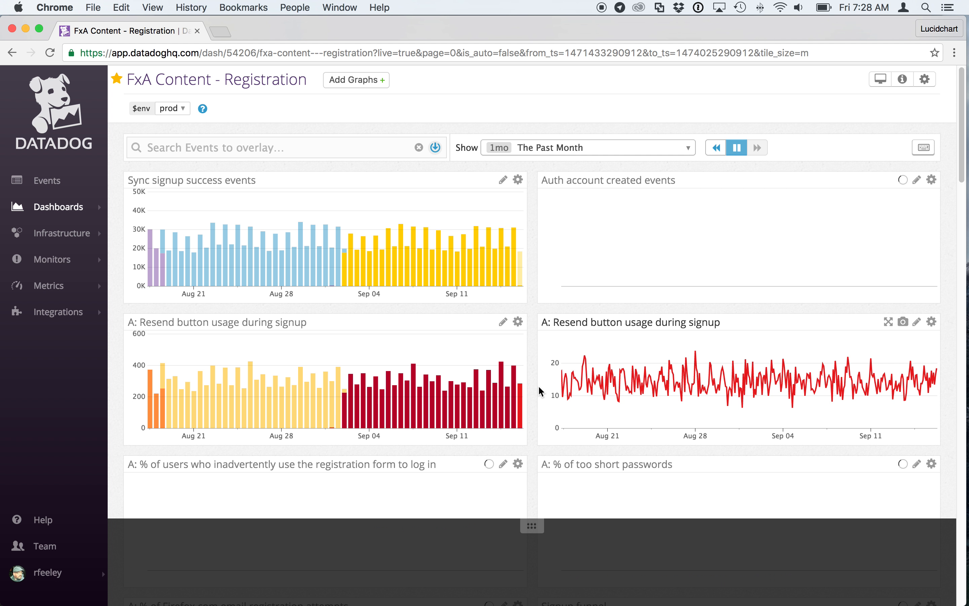
Step: Set the Registration dashboard's time range to The Past Week
scroll(529, 387, "down", 5)
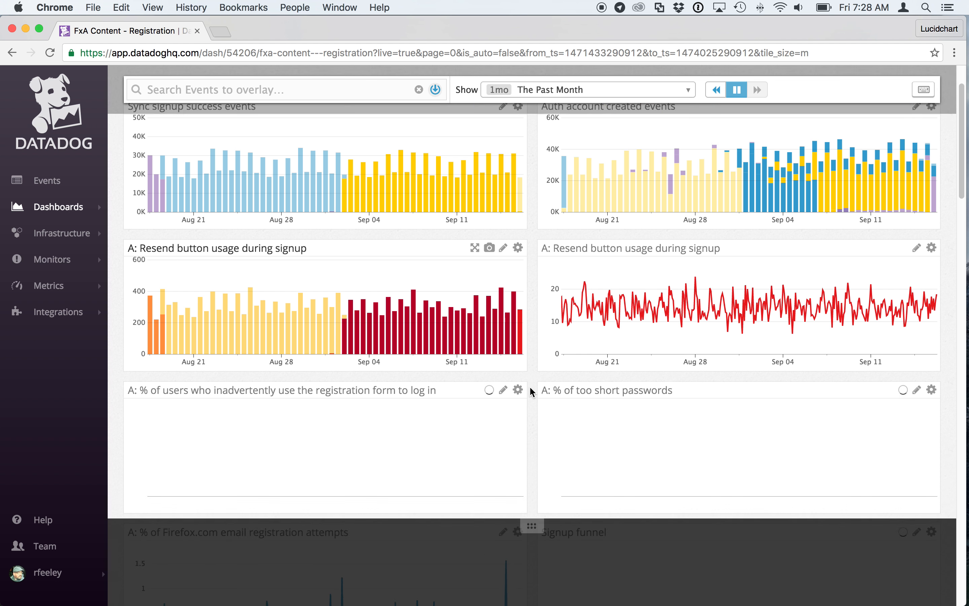
scroll(530, 388, "down", 4)
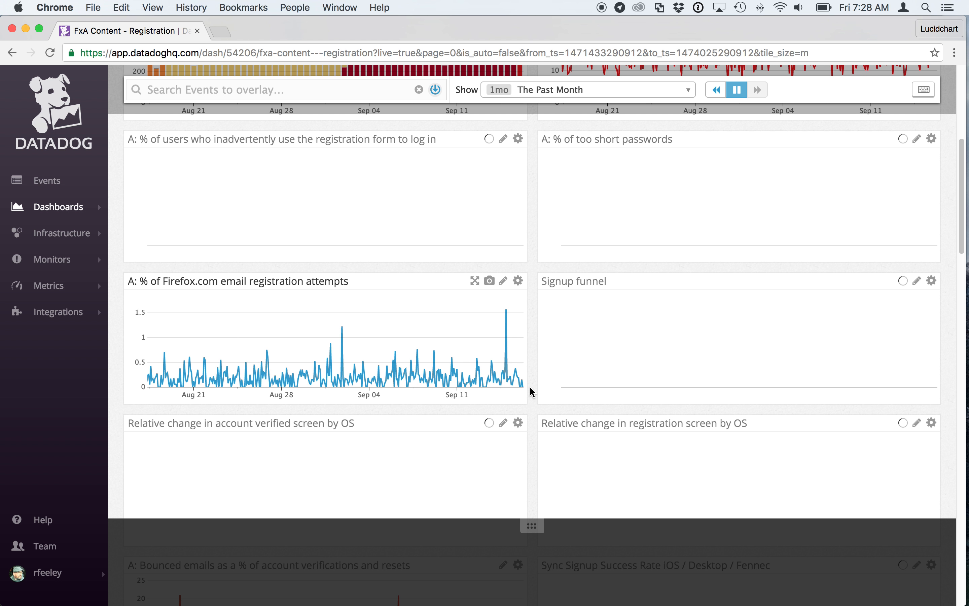
left_click(541, 91)
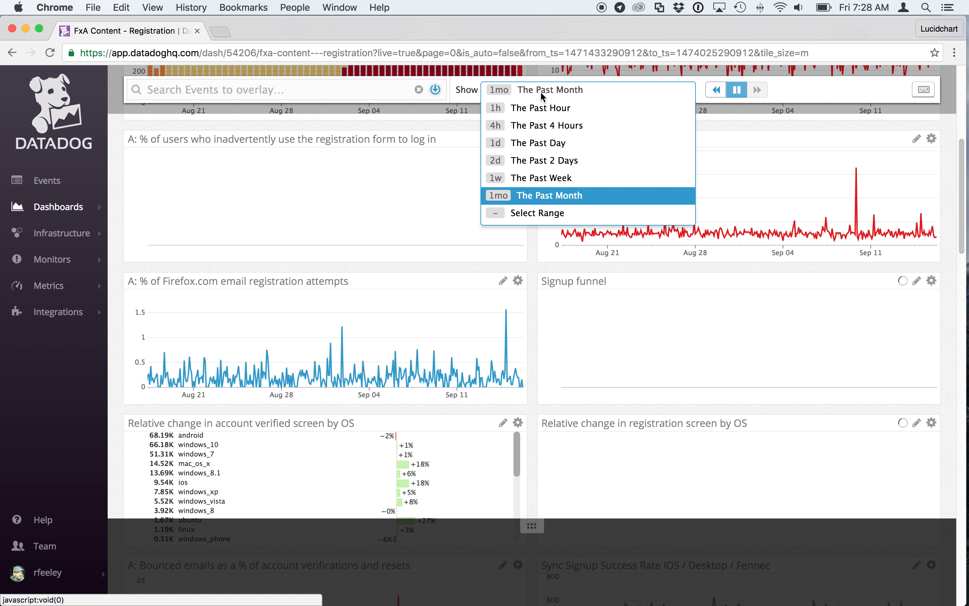
left_click(535, 179)
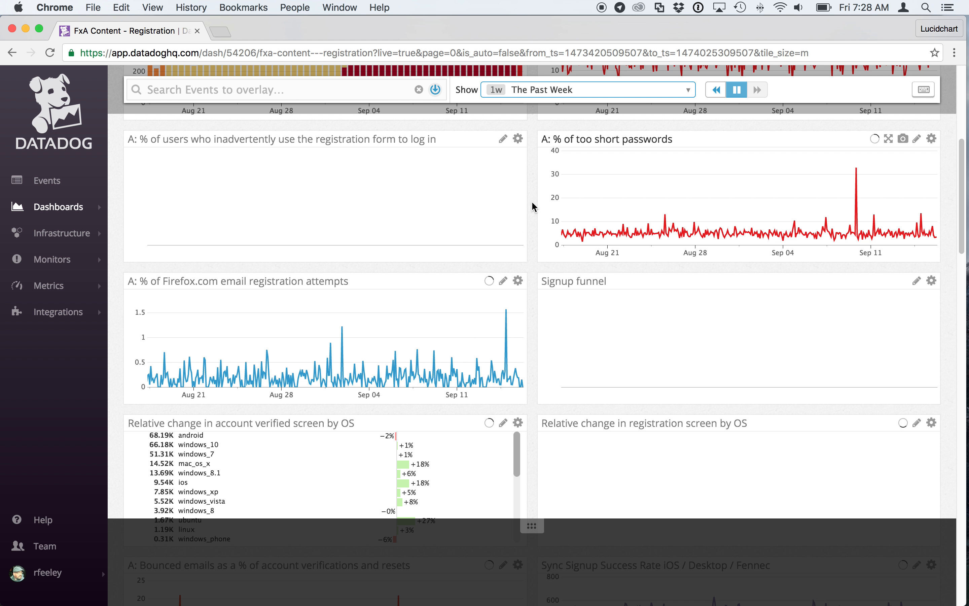
Step: Examine the Registration dashboard's graphs through to the end, including signup, registration by broker, and views and errors graphs
scroll(533, 206, "down", 10)
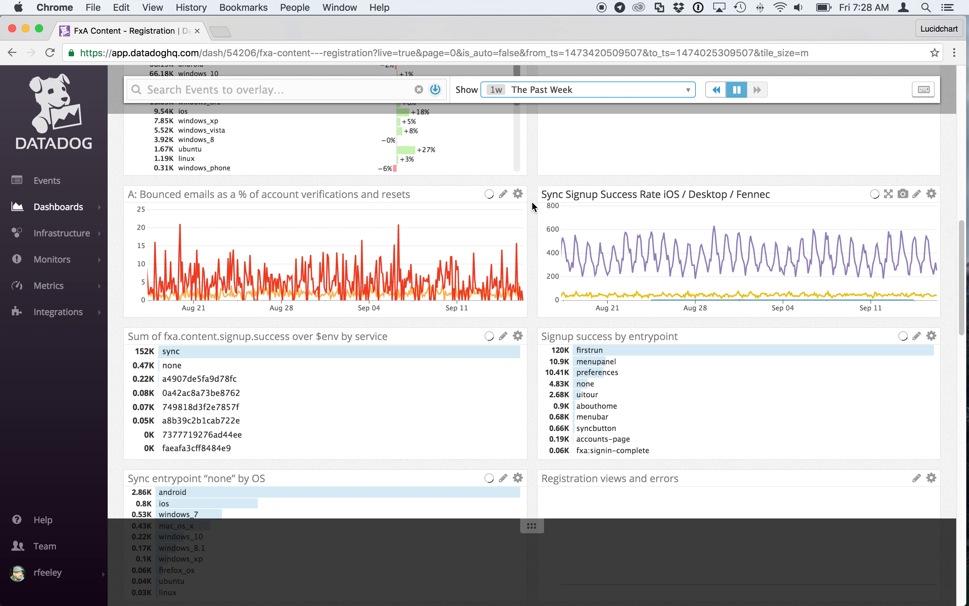
scroll(532, 203, "down", 3)
scroll(533, 206, "down", 10)
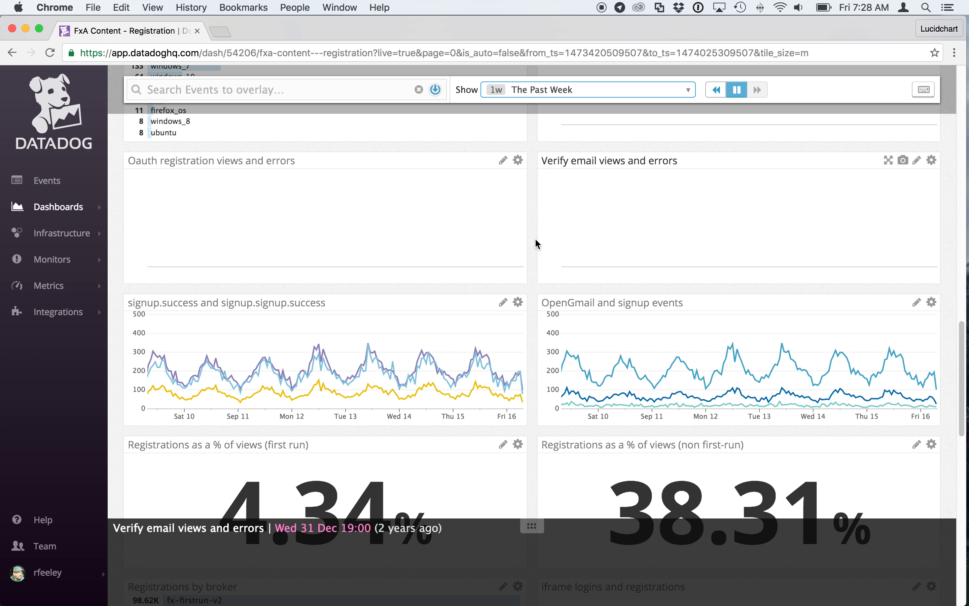
scroll(537, 244, "down", 15)
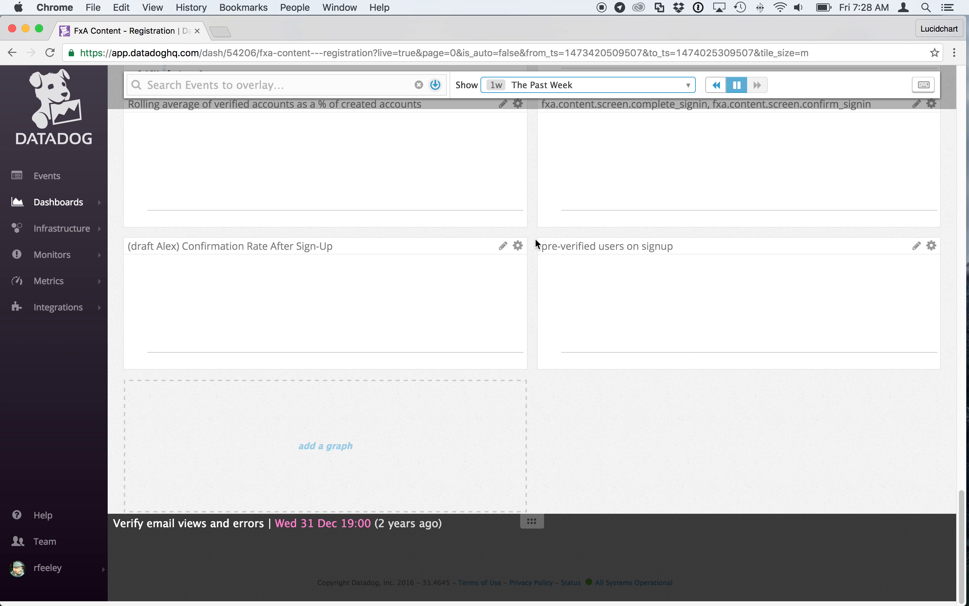
scroll(537, 244, "up", 10)
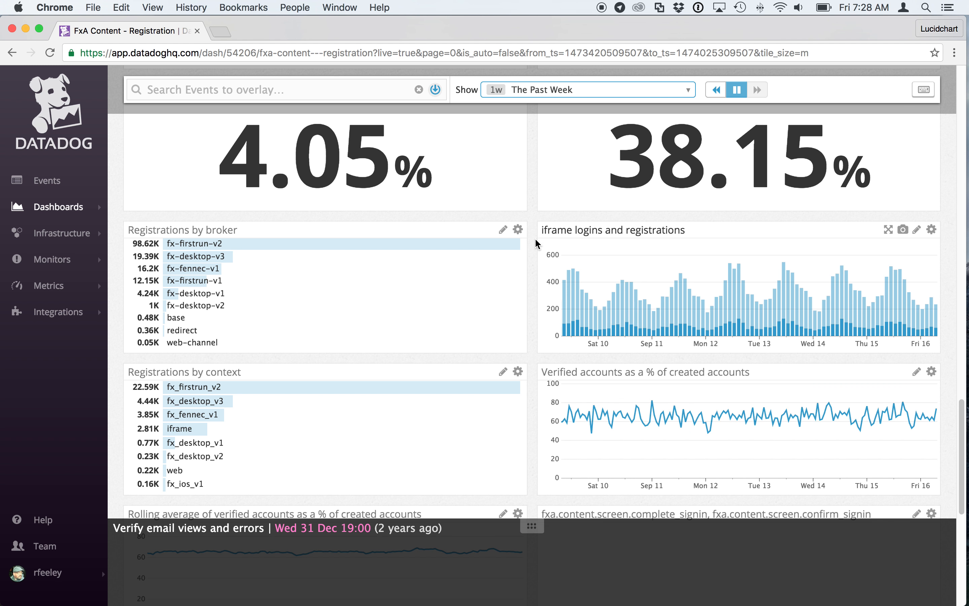
scroll(537, 244, "down", 10)
scroll(537, 244, "up", 5)
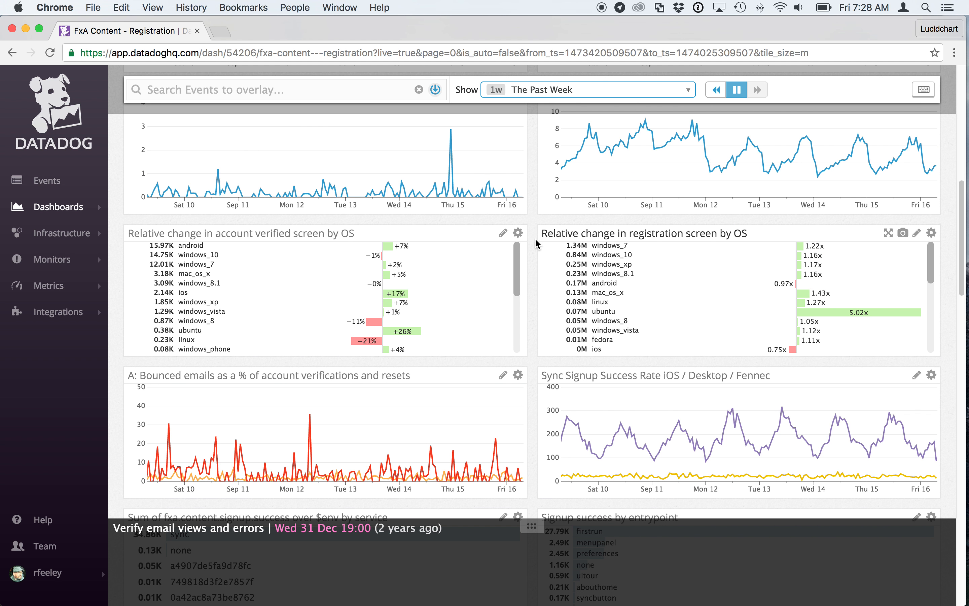
scroll(537, 244, "up", 10)
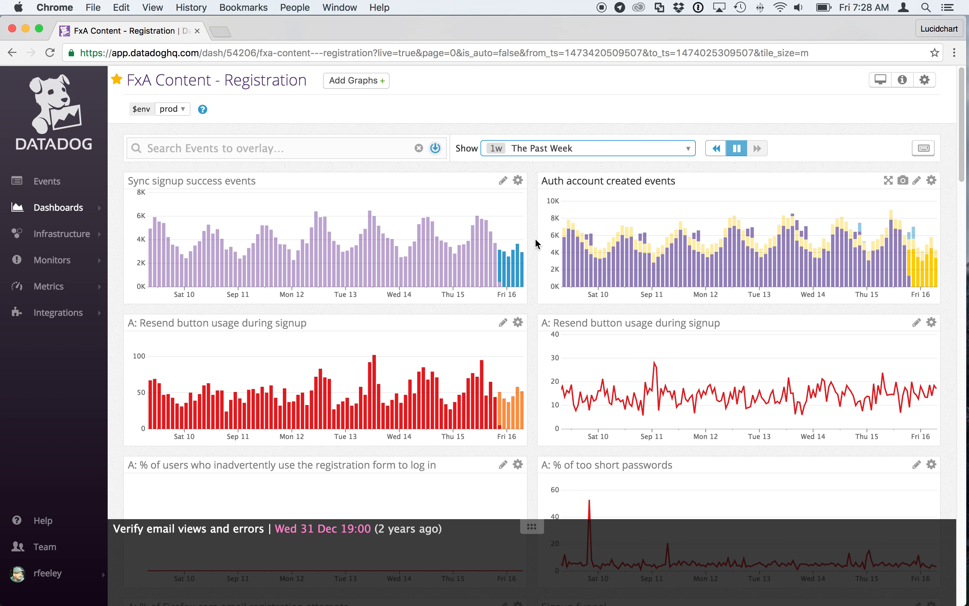
scroll(537, 244, "down", 10)
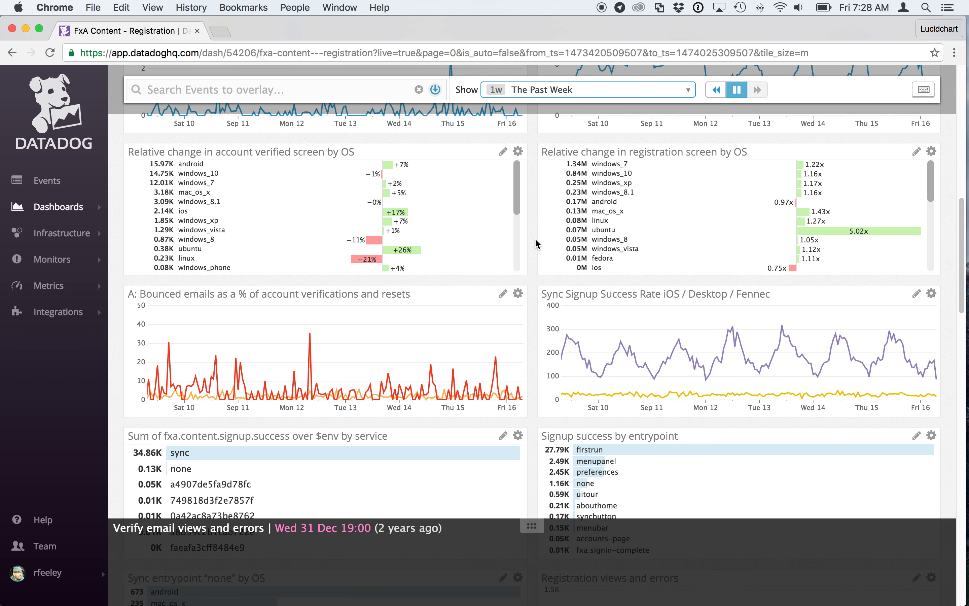
scroll(537, 244, "down", 10)
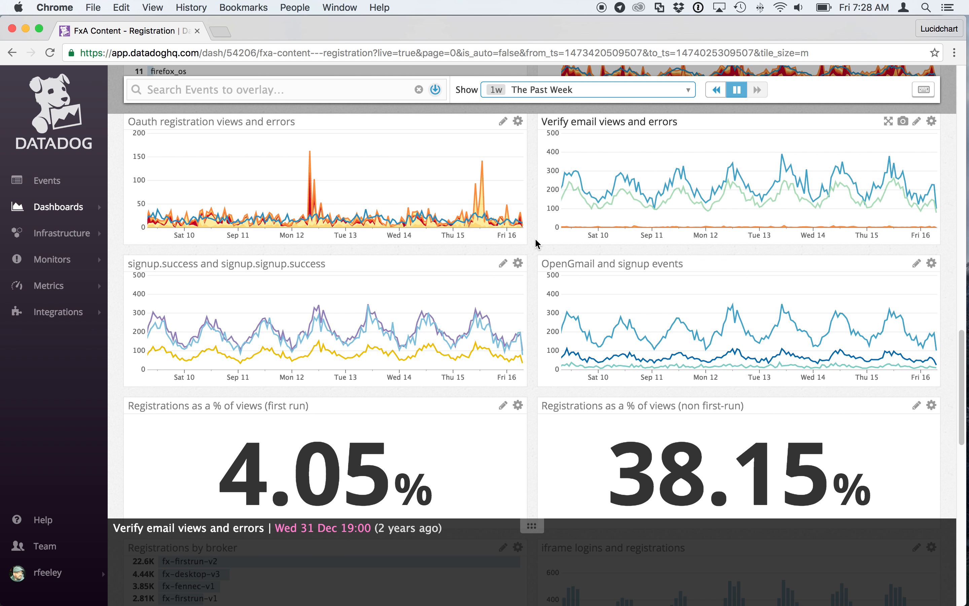
scroll(538, 244, "up", 5)
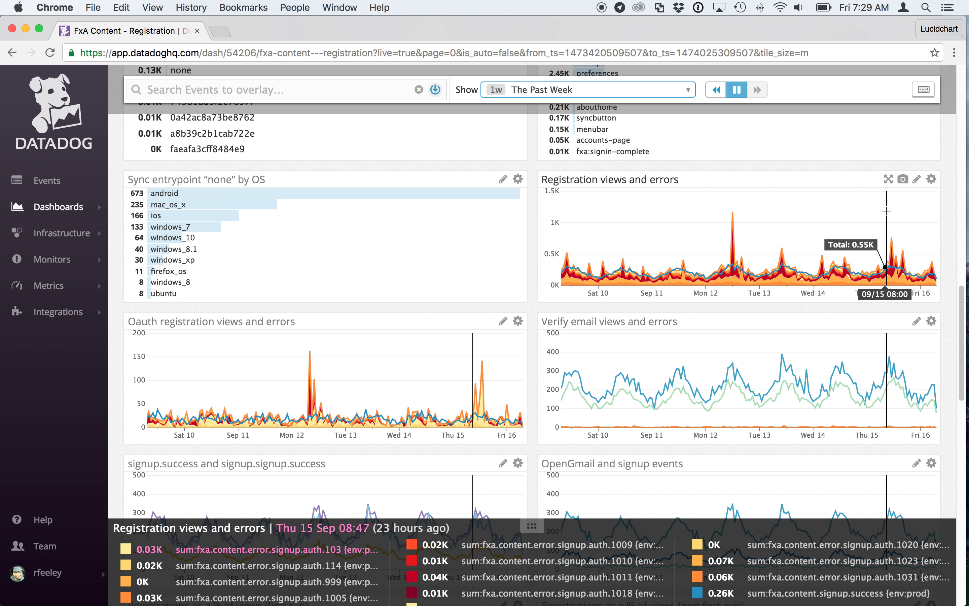
Step: Enlarge the "Registration views and errors" graph, close it, and check the graph's available options
left_click(888, 180)
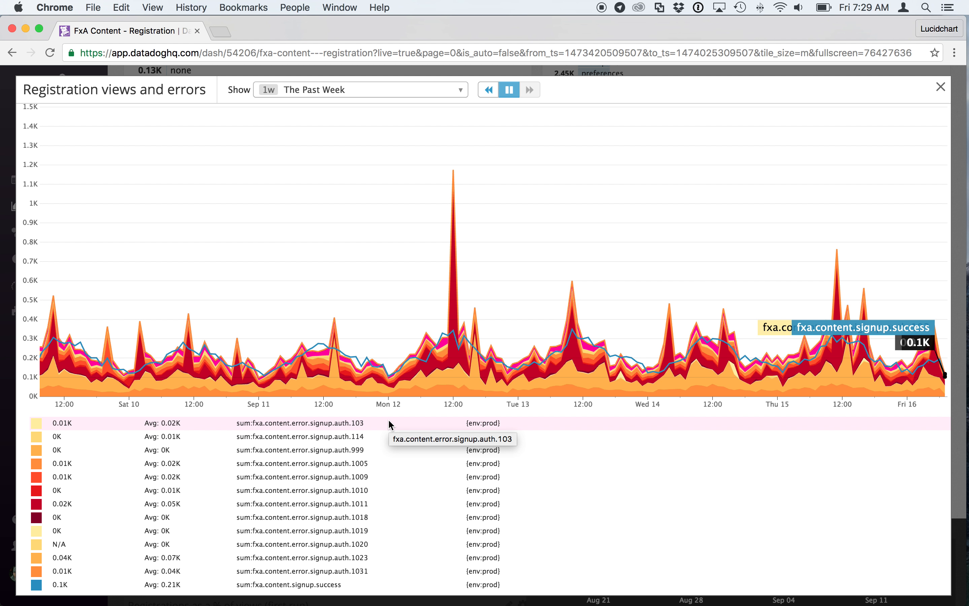
key("Escape")
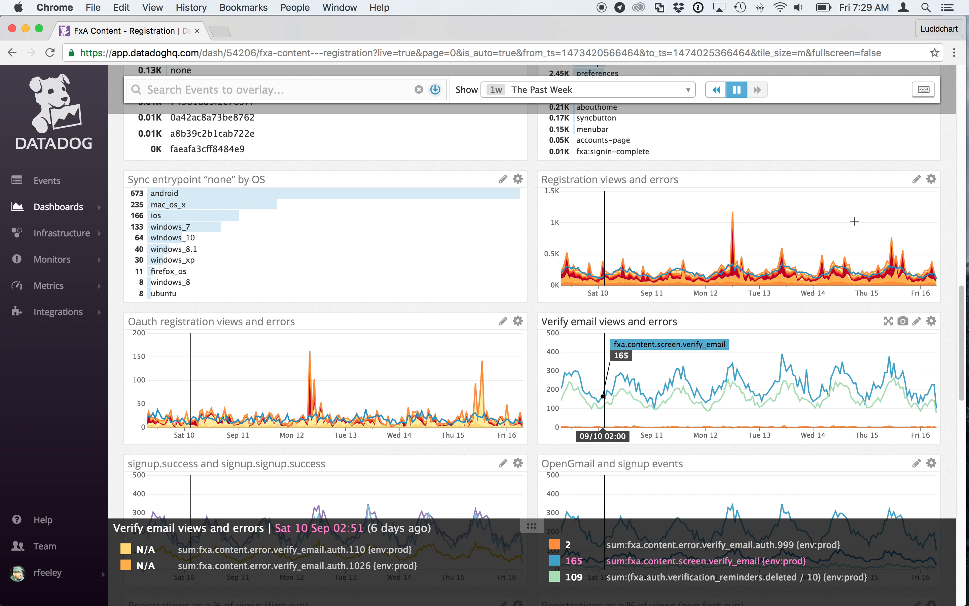
left_click(931, 179)
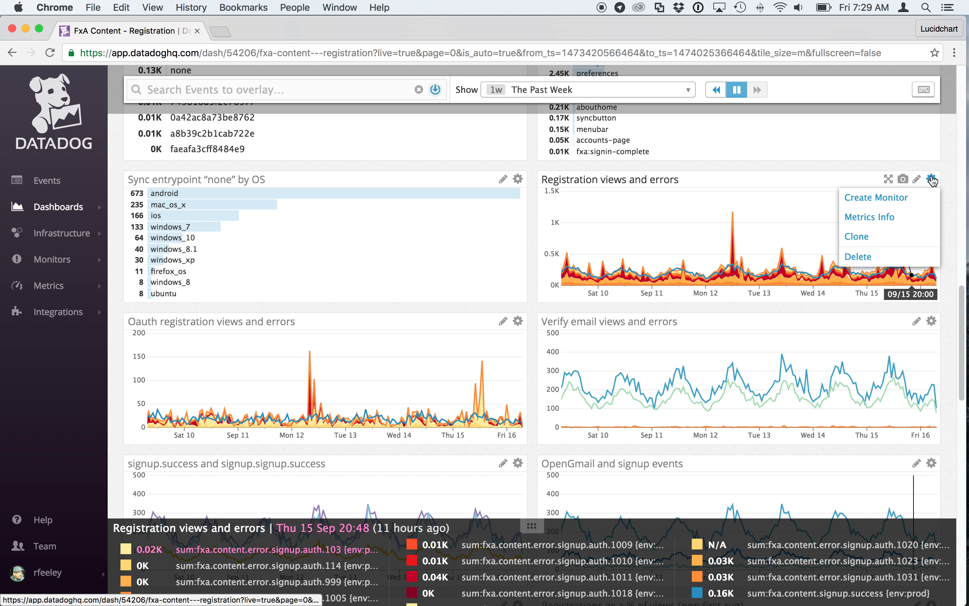
left_click(908, 216)
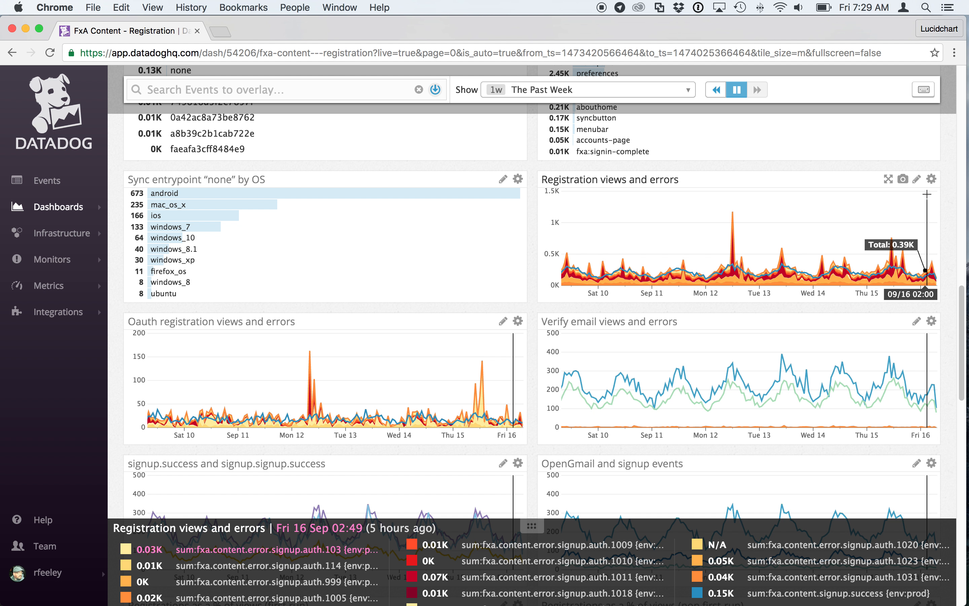
Step: Open the "Registration views and errors" graph for editing and try displaying its grouped error queries as Lines
left_click(917, 183)
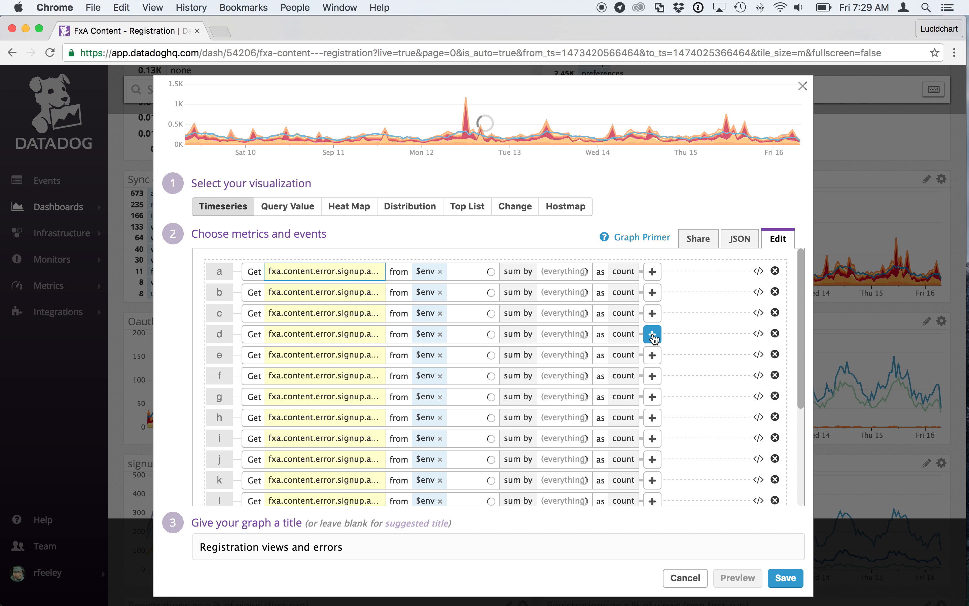
scroll(374, 452, "down", 4)
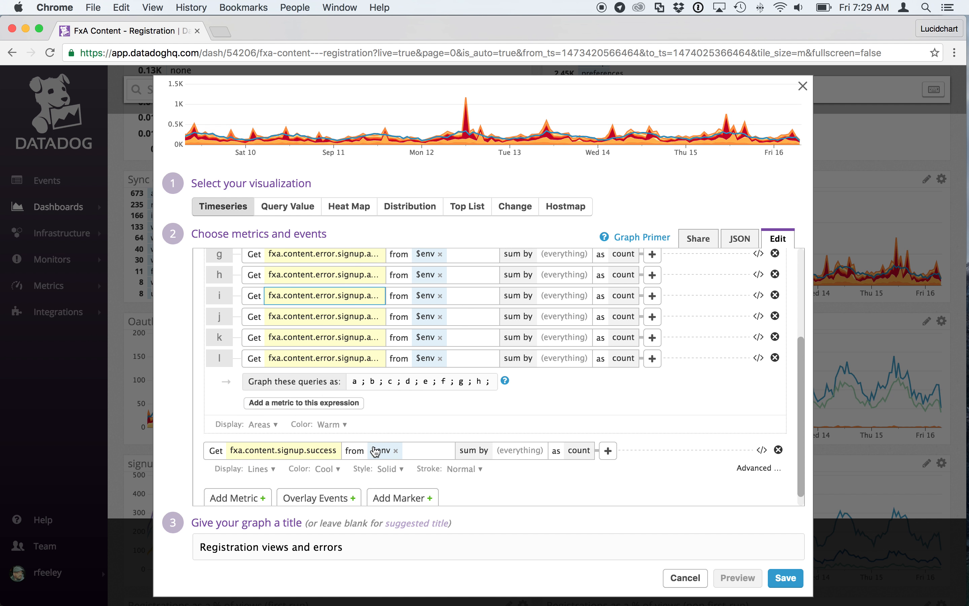
scroll(376, 452, "down", 1)
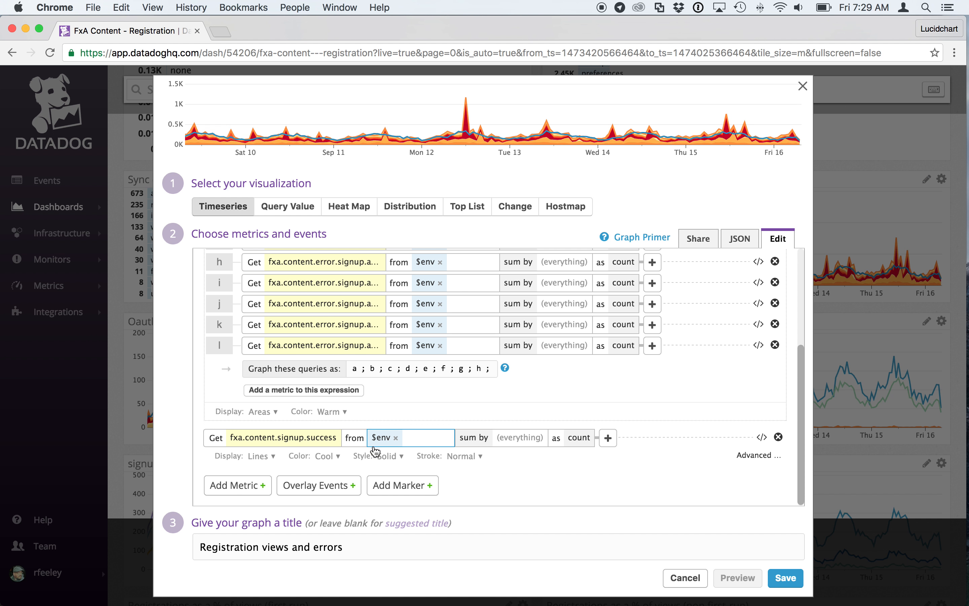
left_click(266, 412)
left_click(266, 426)
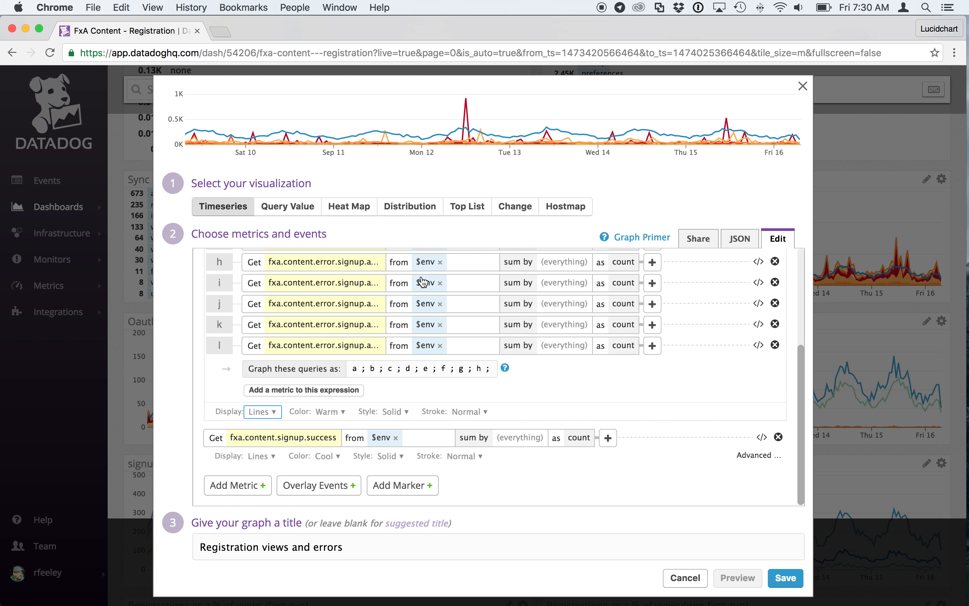
Step: Try the Bars and Areas displays, ending on Bars, for the grouped error queries, and cancel the graph edits
left_click(268, 412)
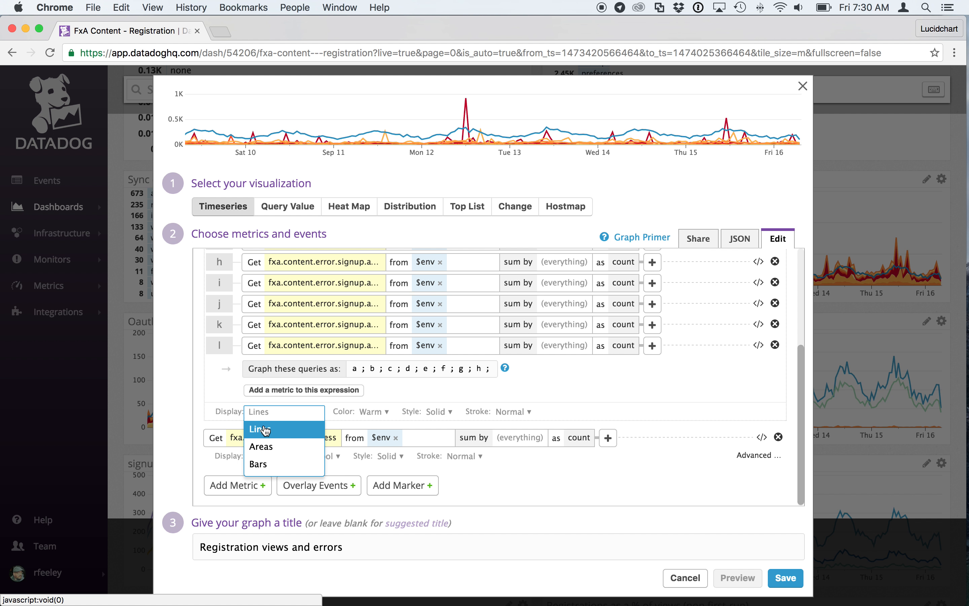
left_click(259, 464)
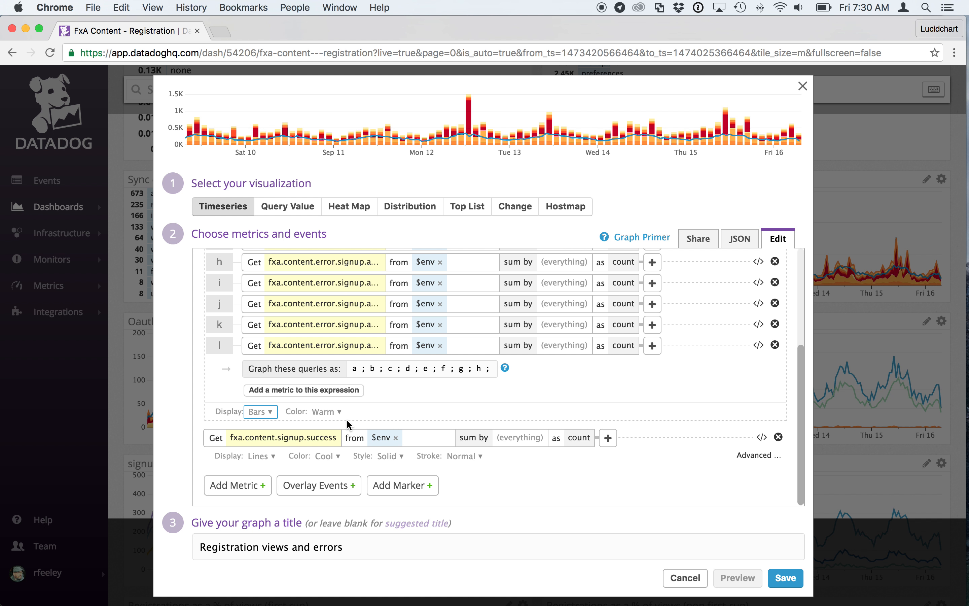
left_click(260, 412)
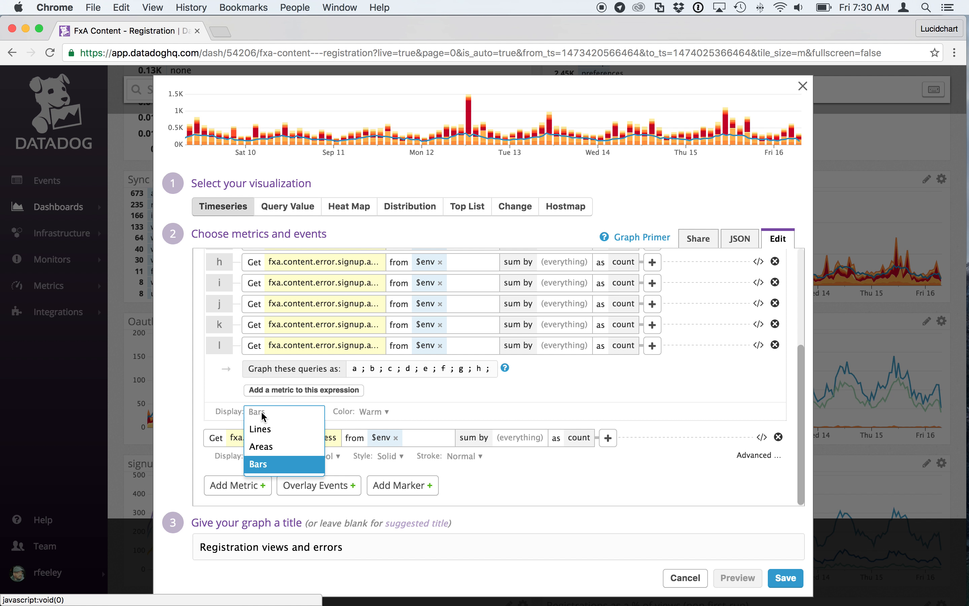
left_click(261, 447)
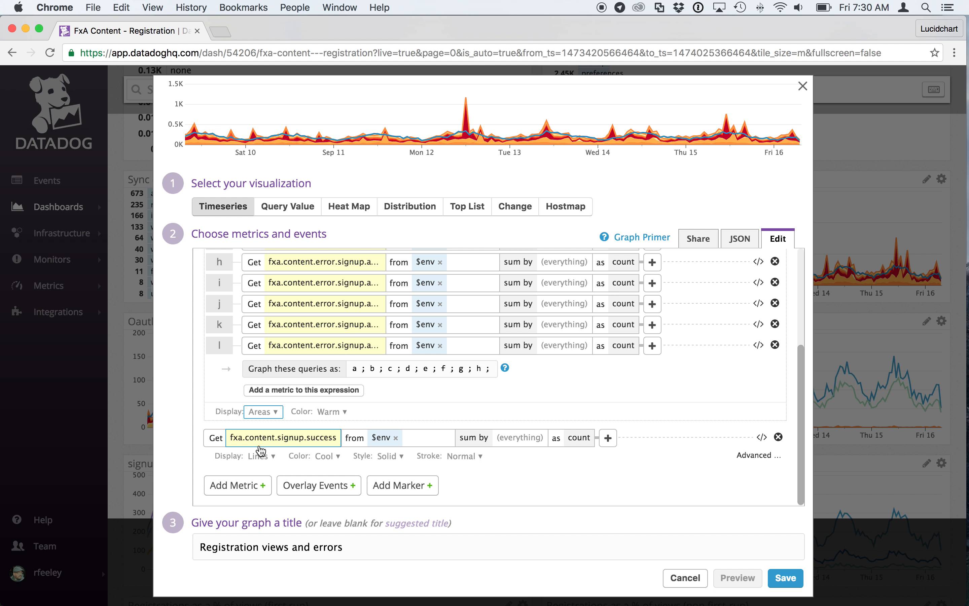
left_click(264, 412)
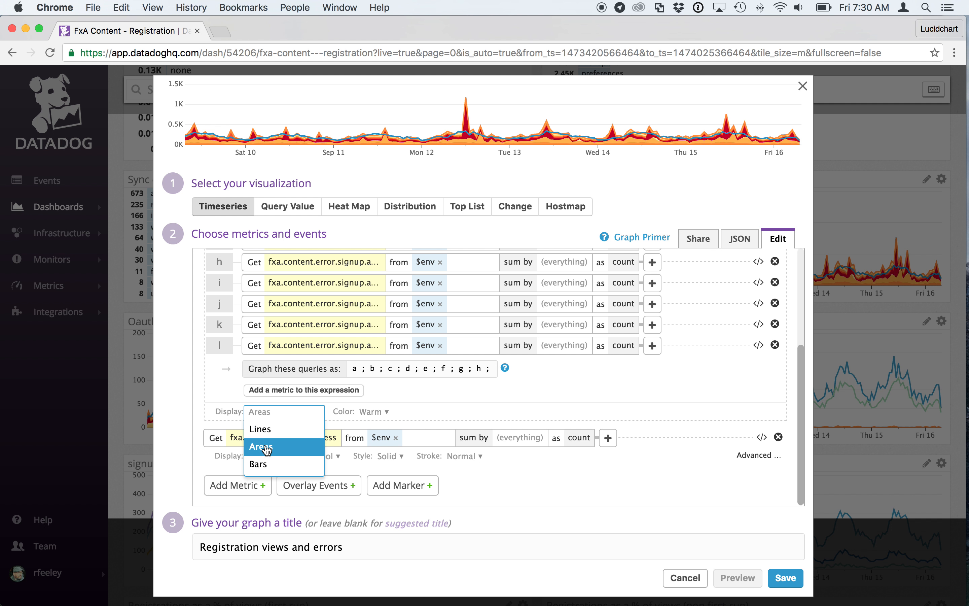
left_click(261, 464)
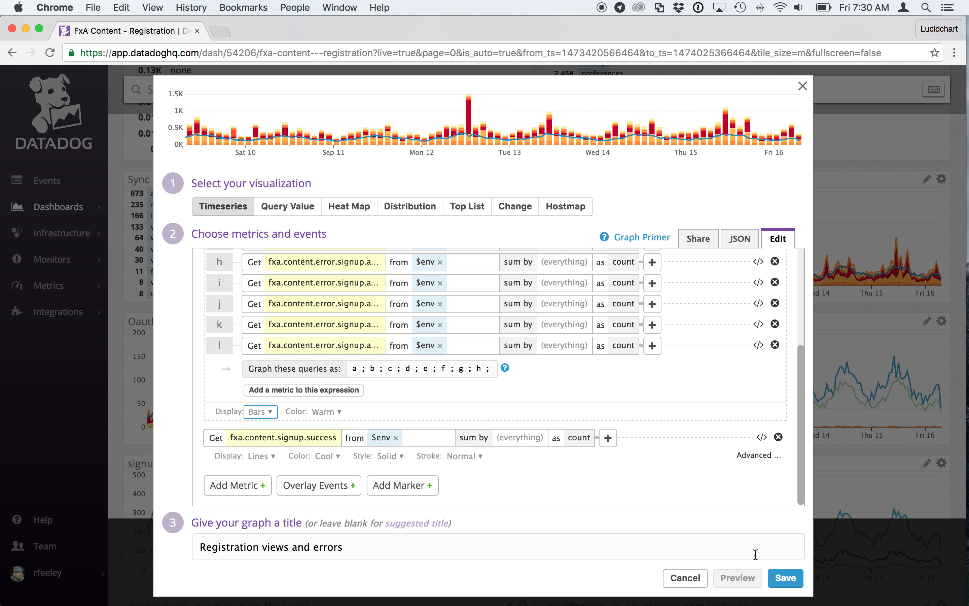
left_click(692, 582)
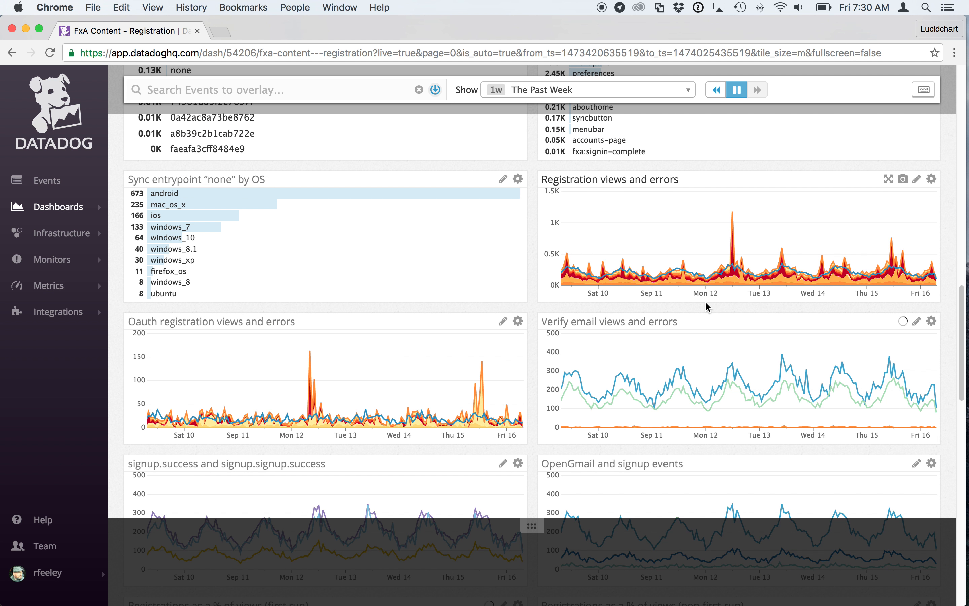
Step: Open the "Verify email views and errors" graph for editing, try Bars display for the grouped error queries, and cancel the edits
scroll(708, 307, "down", 1)
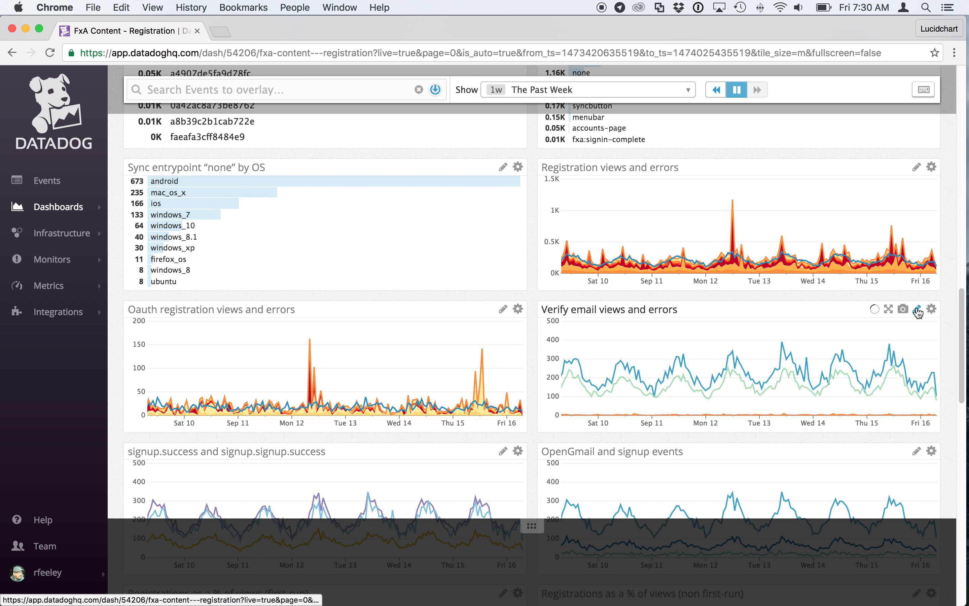
left_click(918, 309)
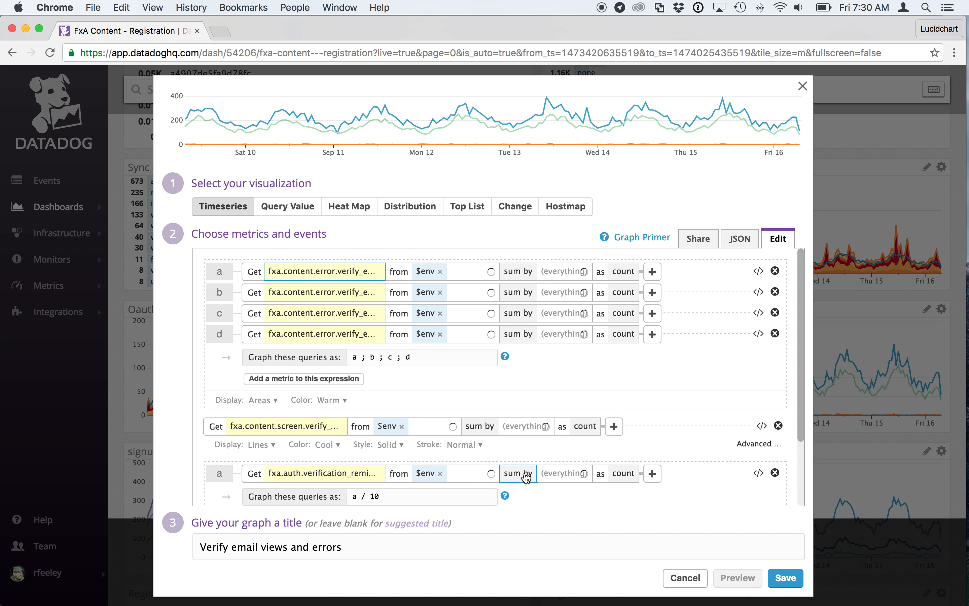
left_click(260, 401)
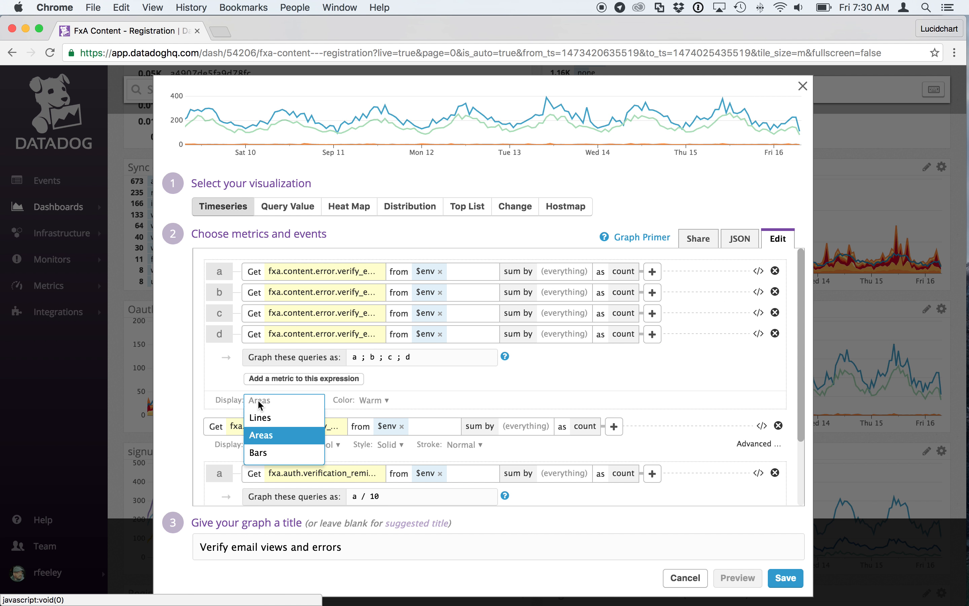
left_click(260, 453)
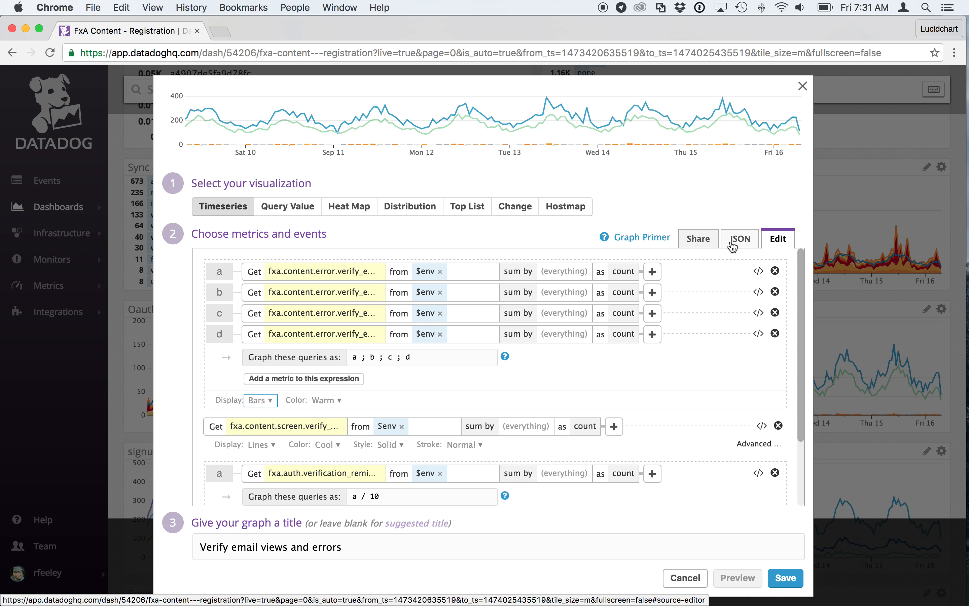
left_click(686, 578)
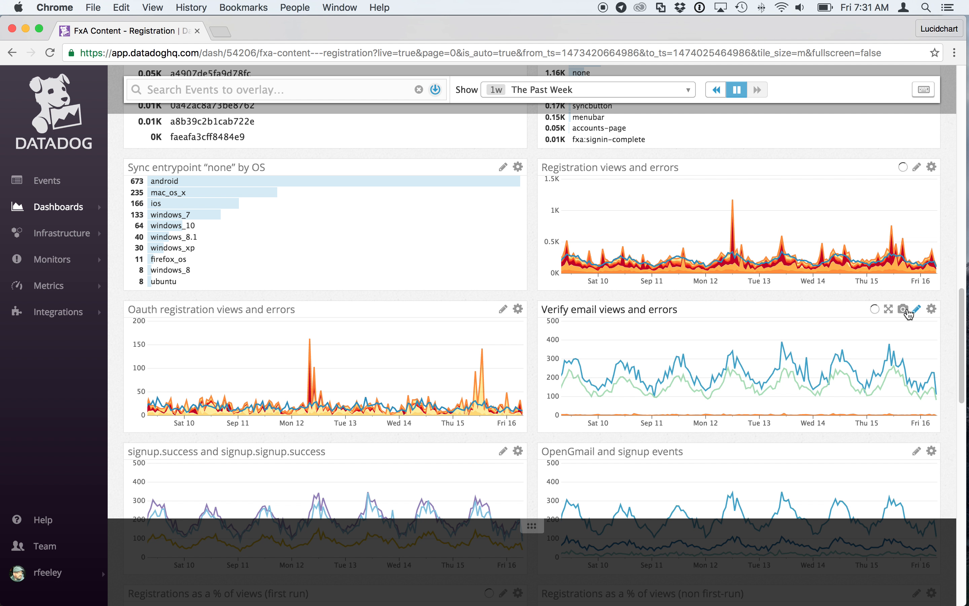
Step: Enlarge the "Verify email views and errors" graph, inspect its data points over the past week, and close the enlarged view
left_click(890, 309)
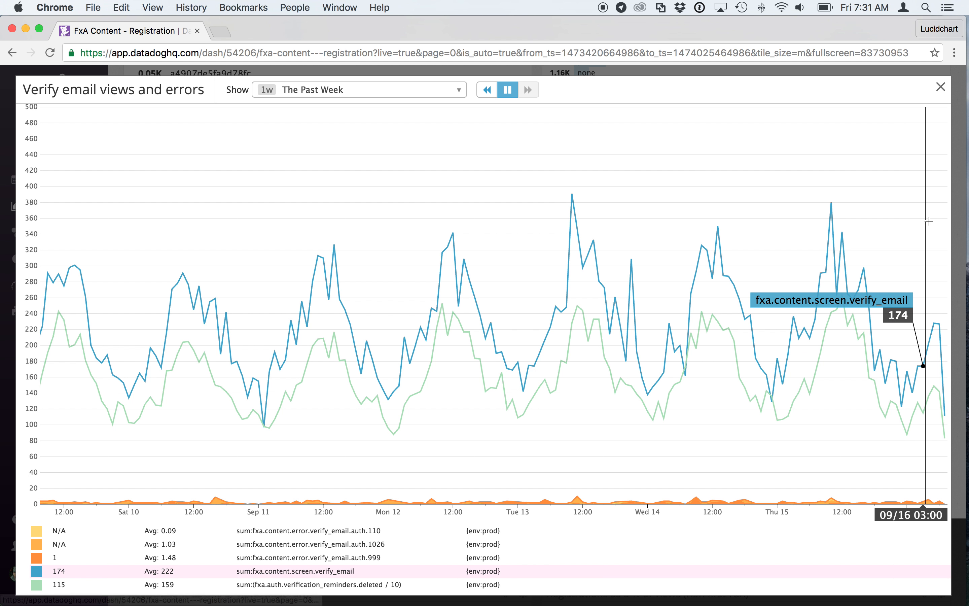
mouse_move(968, 268)
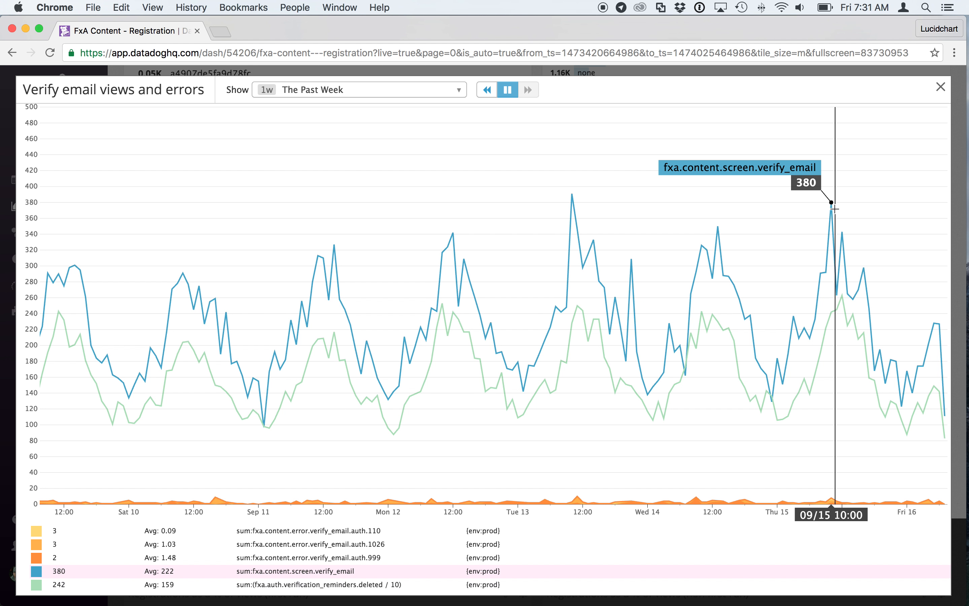
key("Escape")
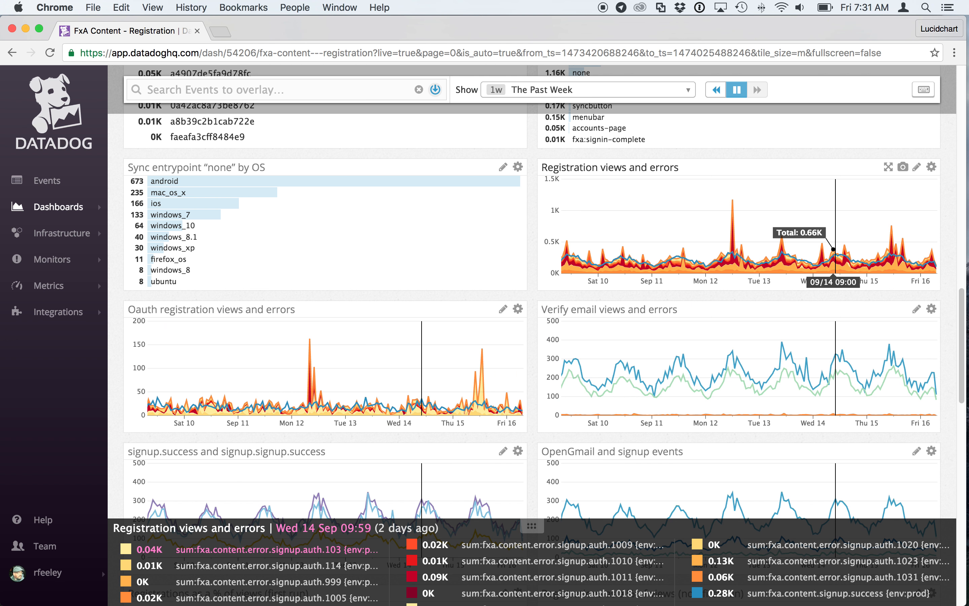
Step: Open the "Registration views and errors" graph for editing and check the full metric name of query a
left_click(918, 167)
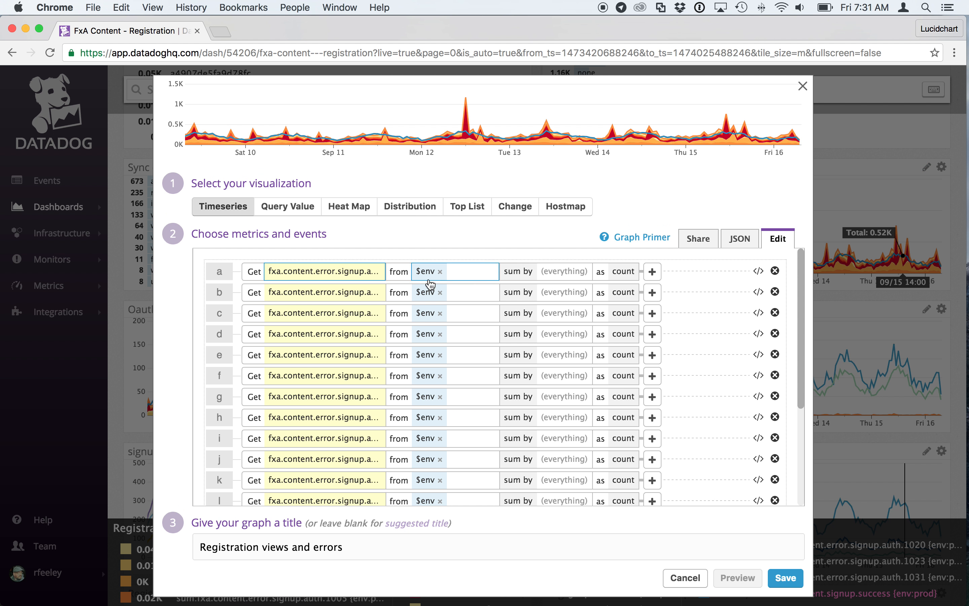
left_click(307, 274)
left_click_drag(282, 273, 413, 274)
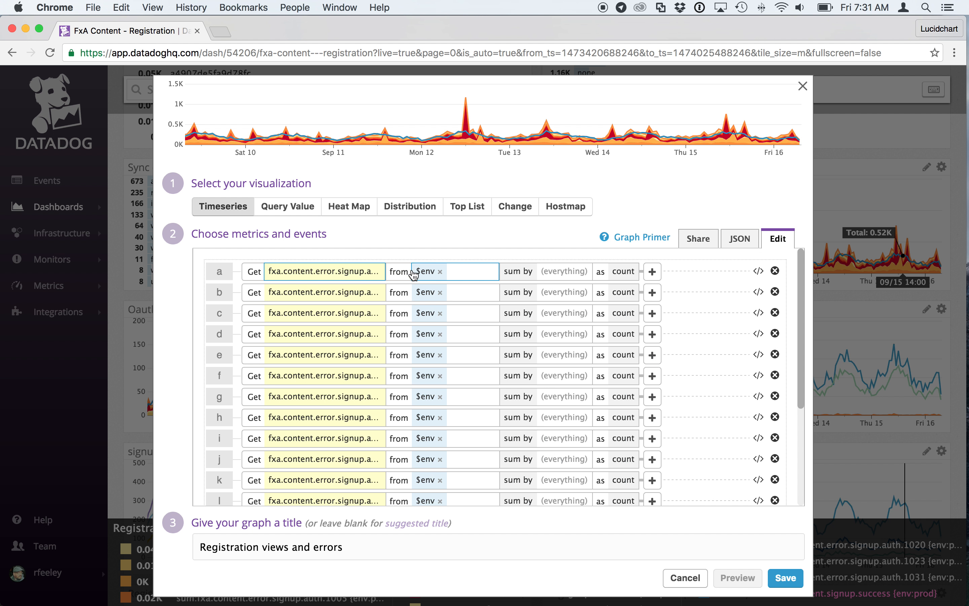
left_click(272, 276)
left_click_drag(271, 275, 406, 276)
left_click(344, 275)
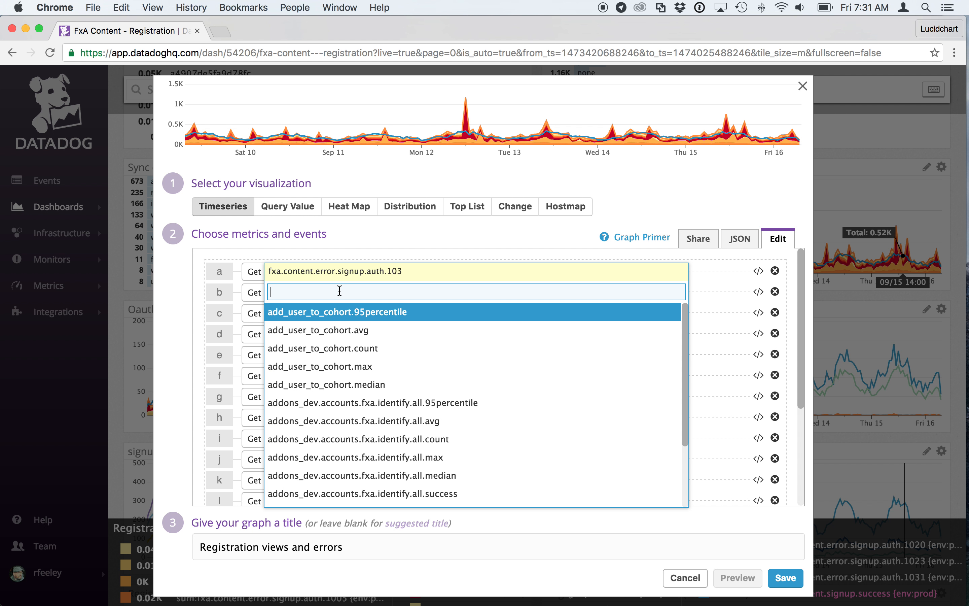
left_click(346, 248)
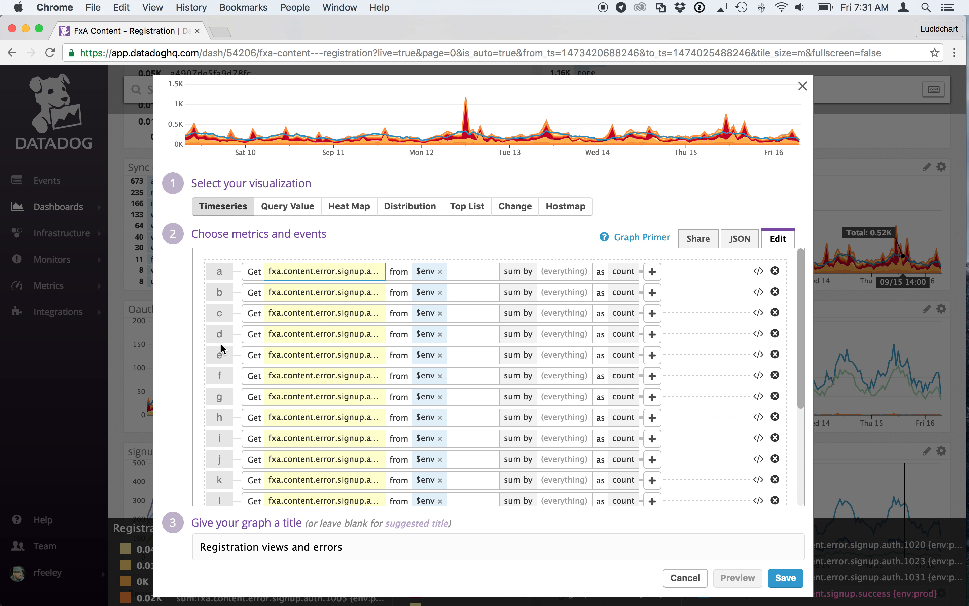
Step: Examine the graph's grouped error queries, its signup success query and their display settings, and view the graph's JSON definition
scroll(226, 340, "down", 2)
scroll(225, 340, "down", 5)
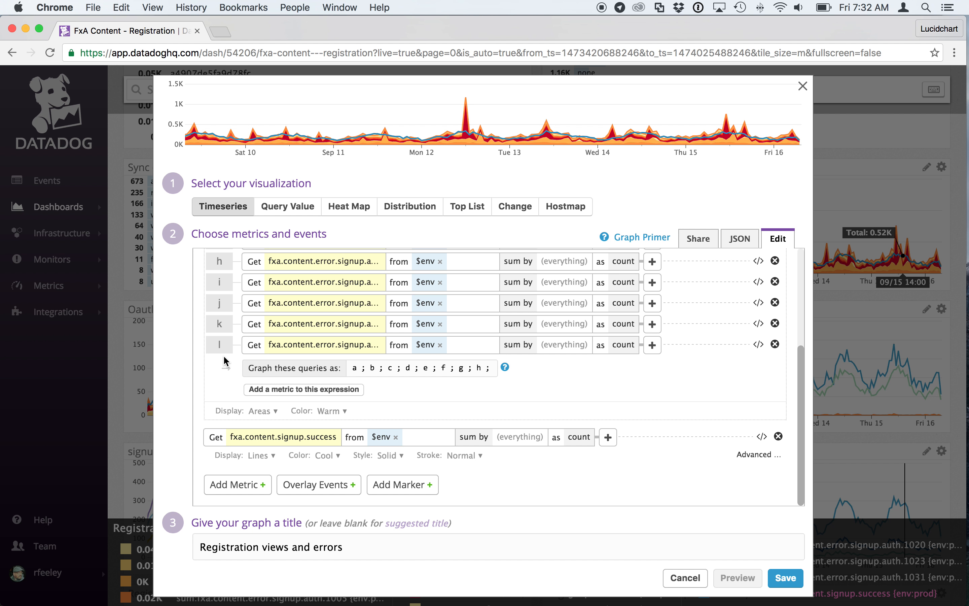
scroll(251, 338, "up", 3)
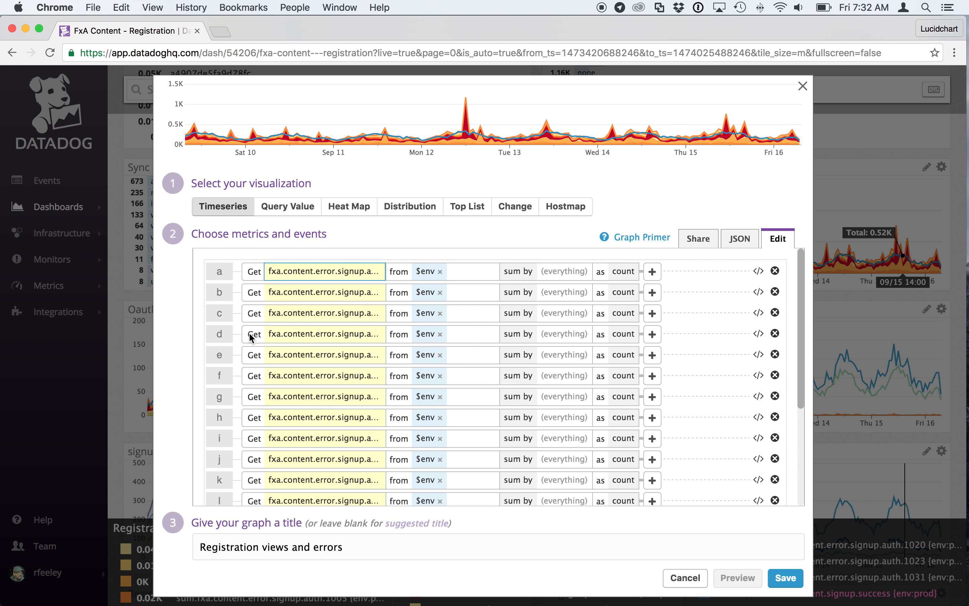
scroll(251, 338, "down", 2)
scroll(252, 337, "up", 5)
scroll(674, 484, "down", 5)
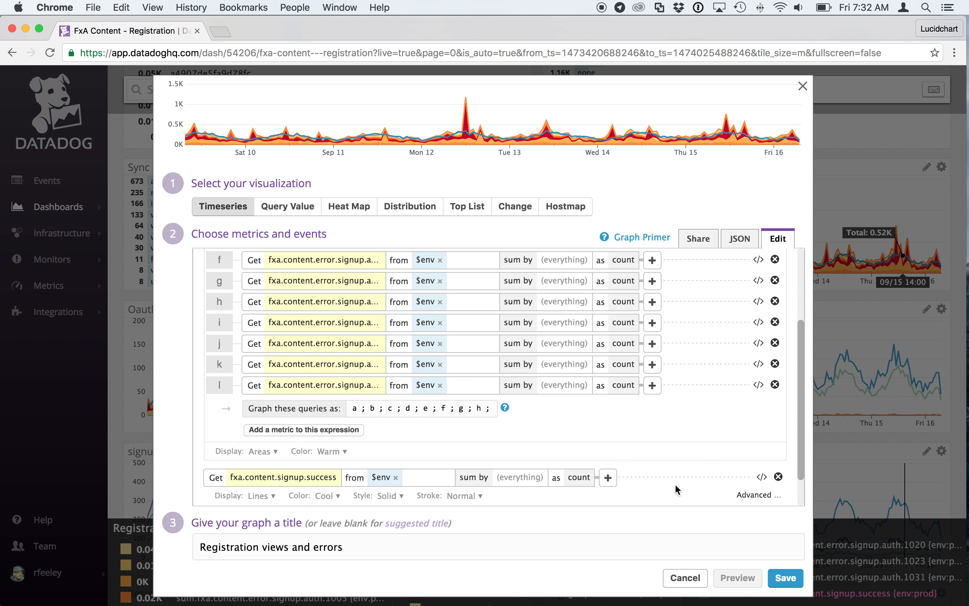
scroll(675, 483, "up", 5)
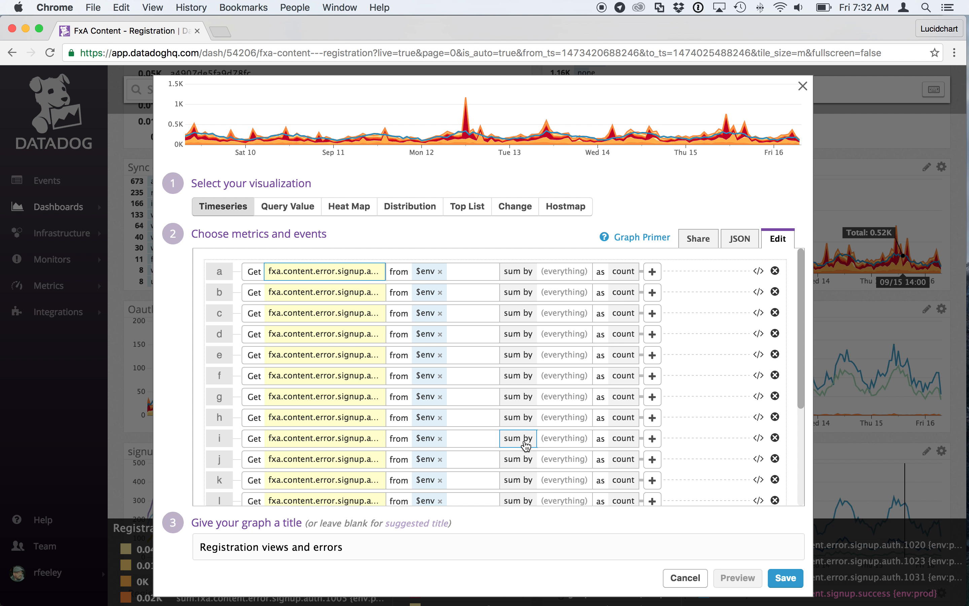
scroll(526, 445, "down", 5)
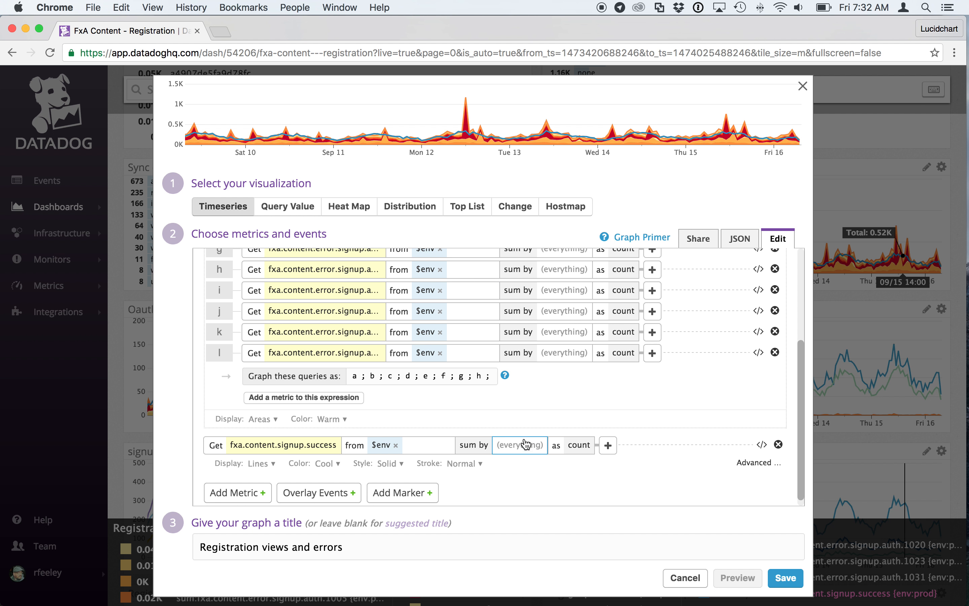
scroll(543, 420, "up", 5)
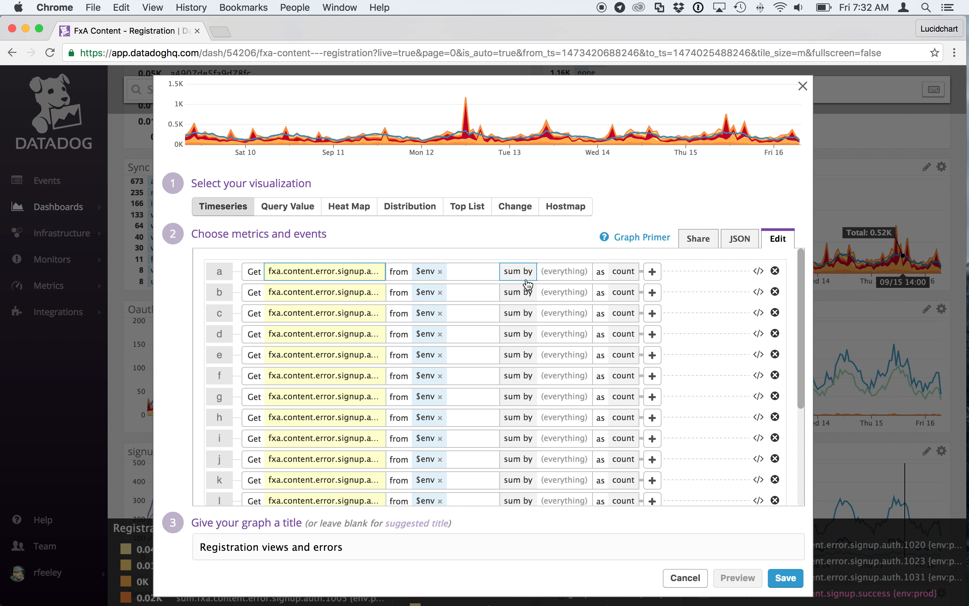
scroll(602, 329, "down", 5)
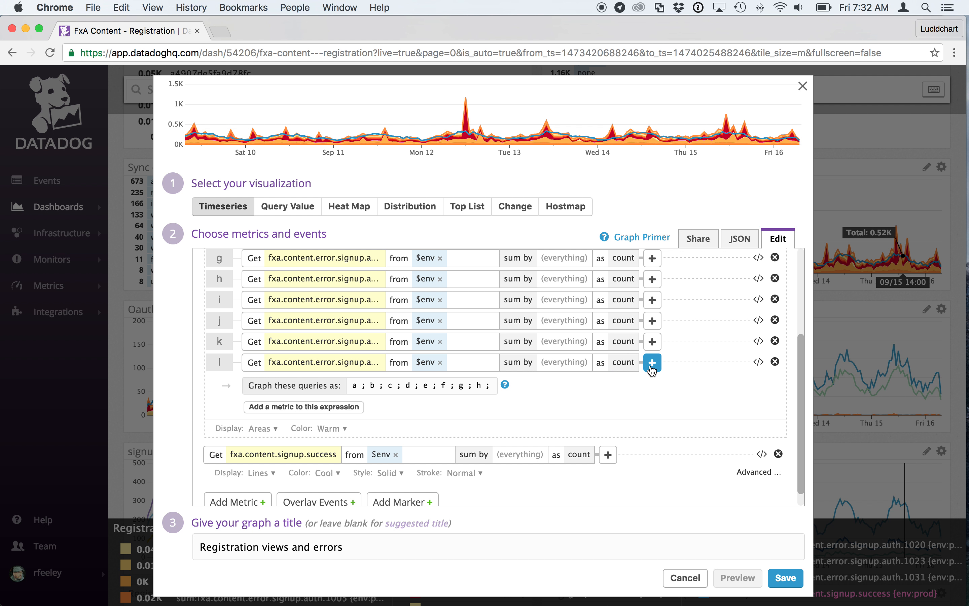
scroll(673, 431, "up", 2)
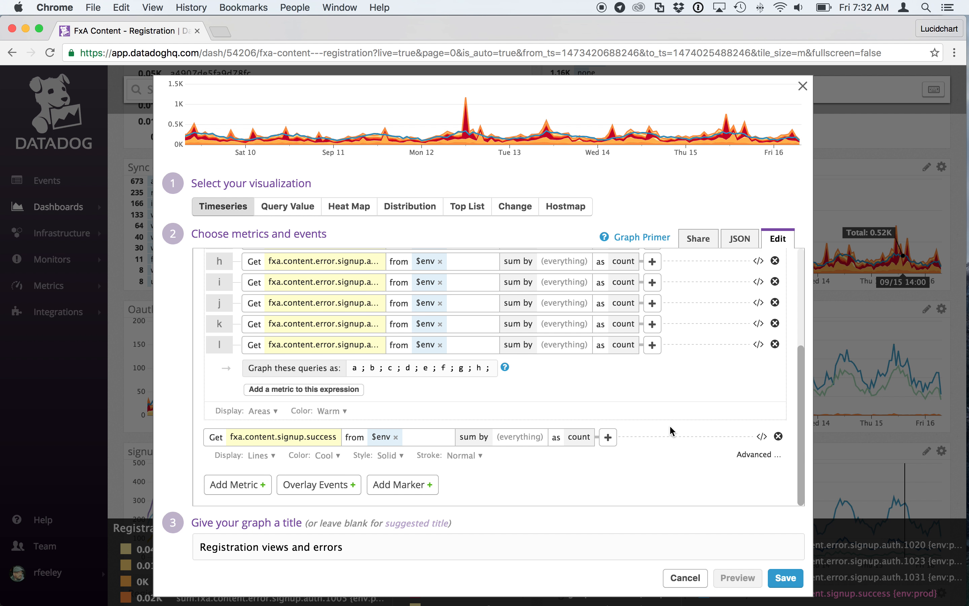
scroll(673, 431, "down", 3)
left_click(738, 240)
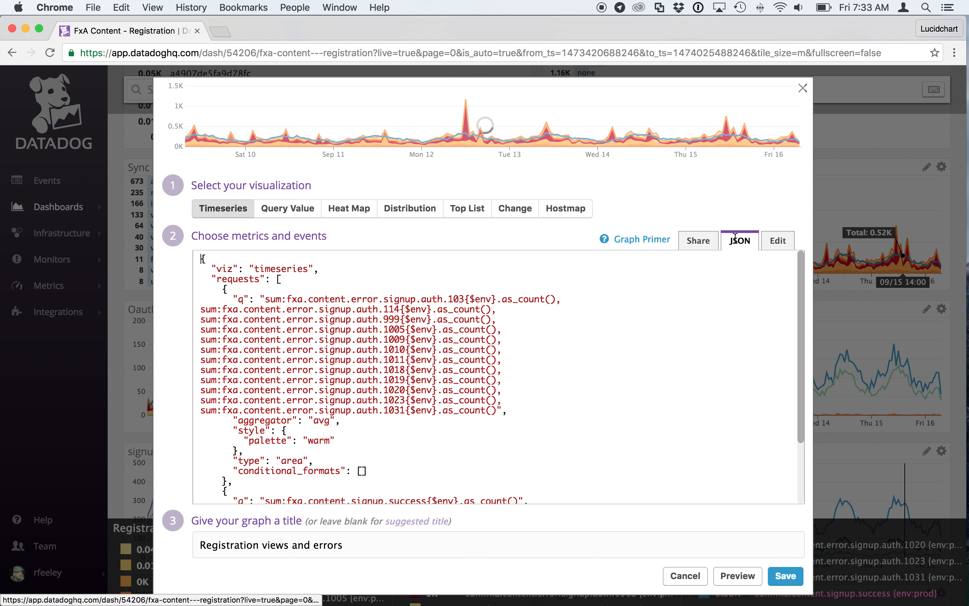
Step: Generate an embed code for sharing the "Registration views and errors" graph at X-Large (1000x500) size
left_click(697, 240)
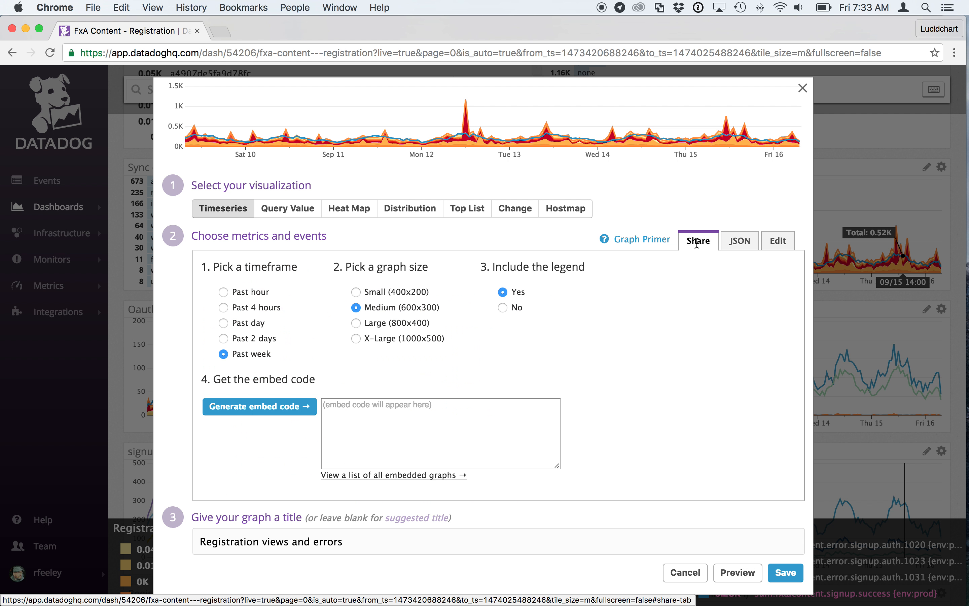
left_click(418, 341)
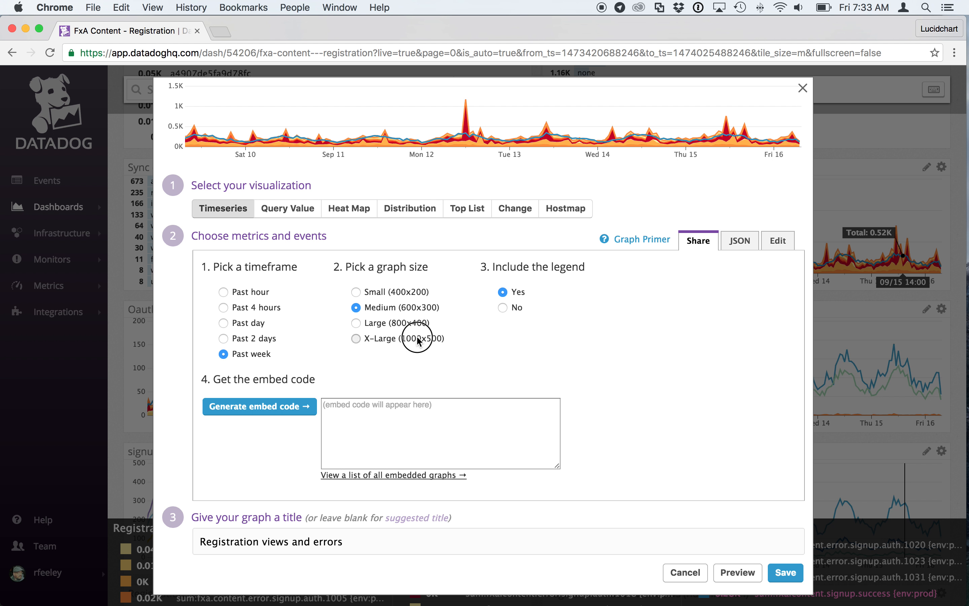
left_click(274, 407)
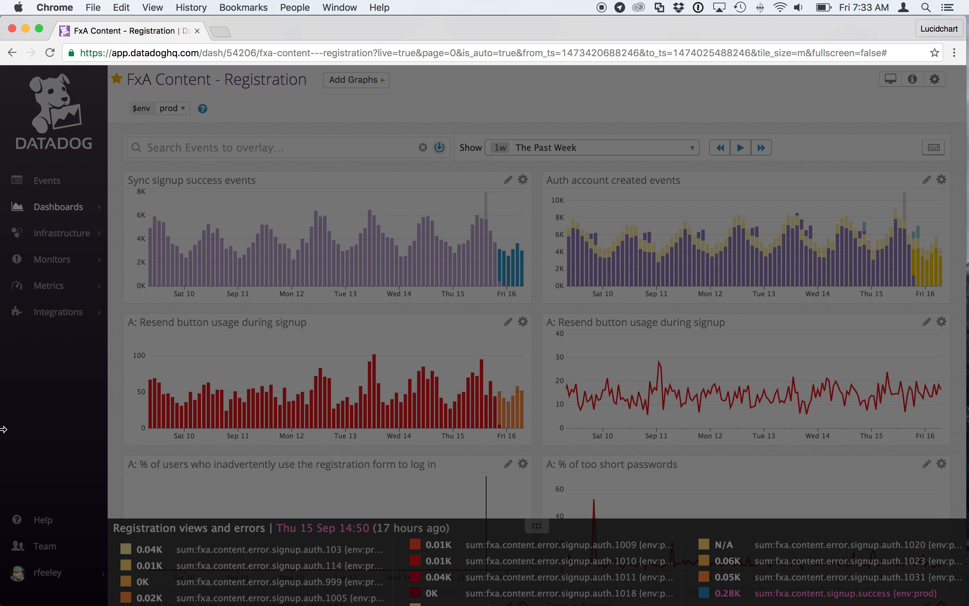
Step: Check Chrome's version on its About page and return to the Registration dashboard
left_click(55, 7)
left_click(57, 23)
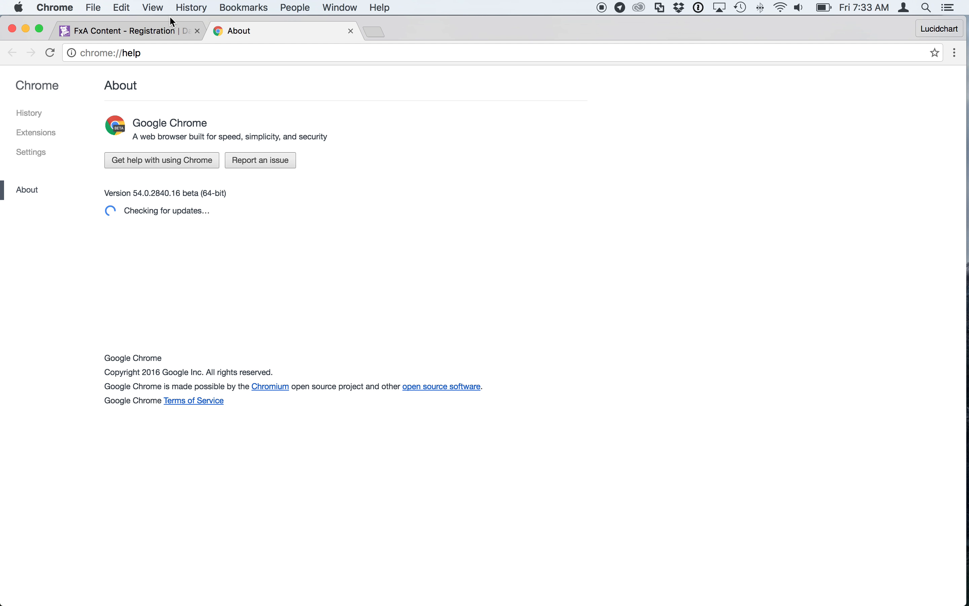
left_click(139, 32)
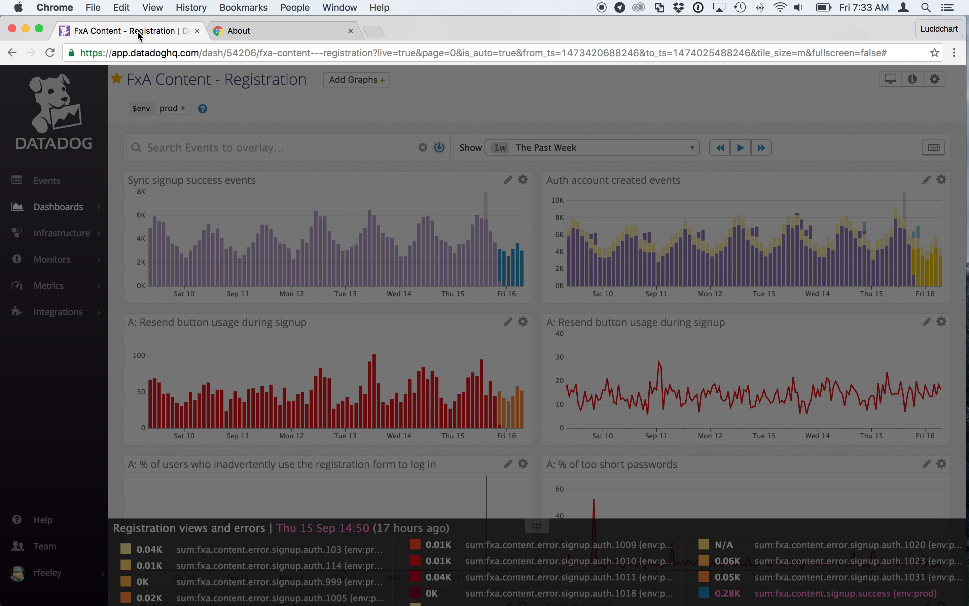
Step: Narrow the browser window slightly to redraw the graph editor, and copy the iframe source URL from the generated embed code
left_click(2, 397)
left_click_drag(2, 396, 11, 399)
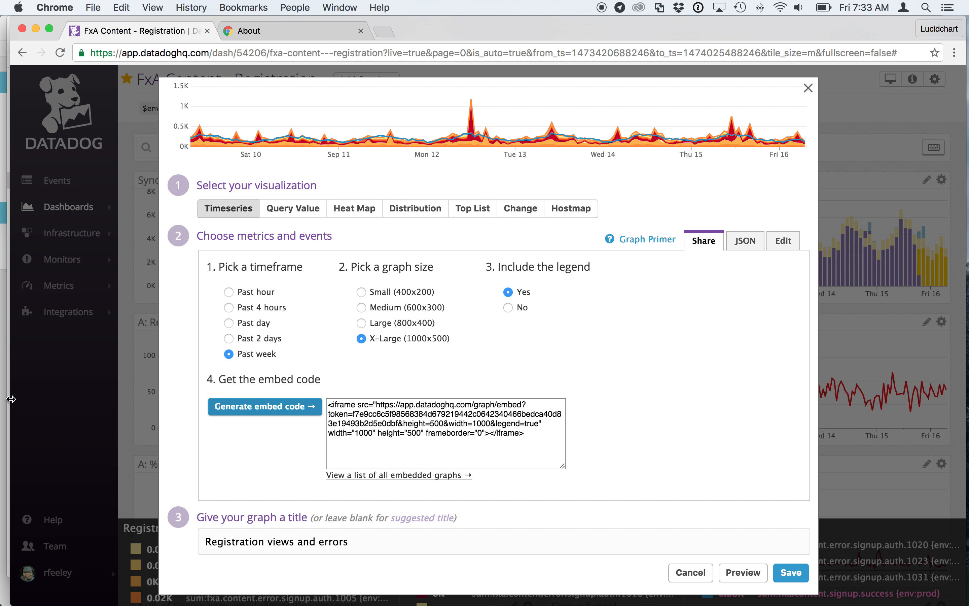
double_click(382, 404)
left_click_drag(382, 405, 527, 426)
key("super+c")
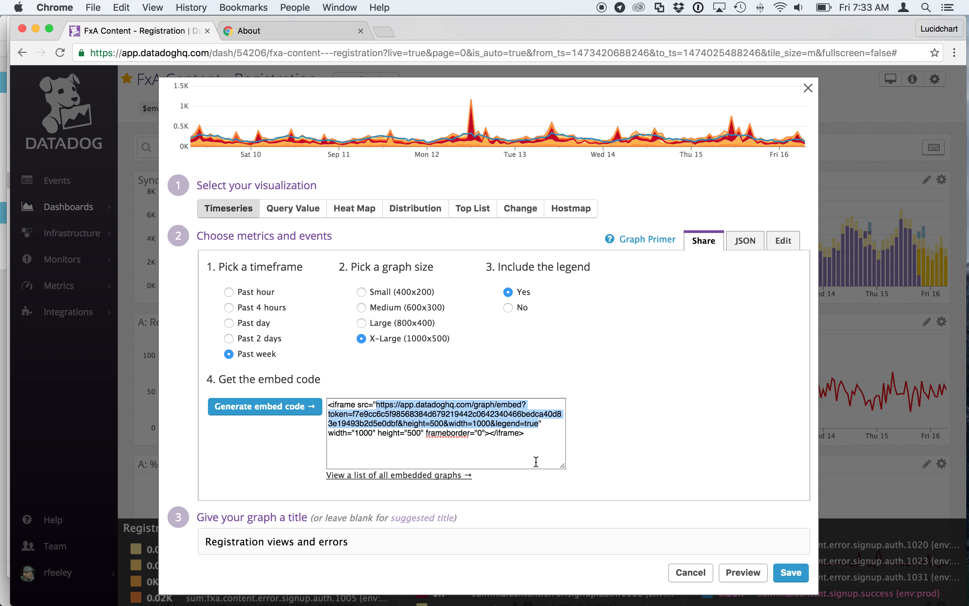
Step: Cancel the graph edits and load the copied embed URL, including its access token, in a new browser tab
left_click(681, 576)
key("super+t")
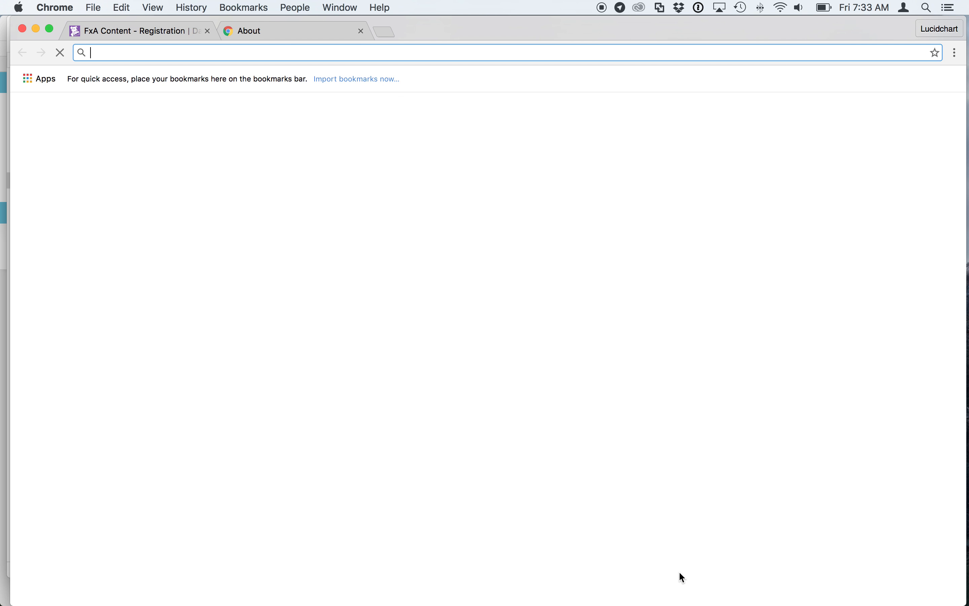
key("super+v")
key("Return")
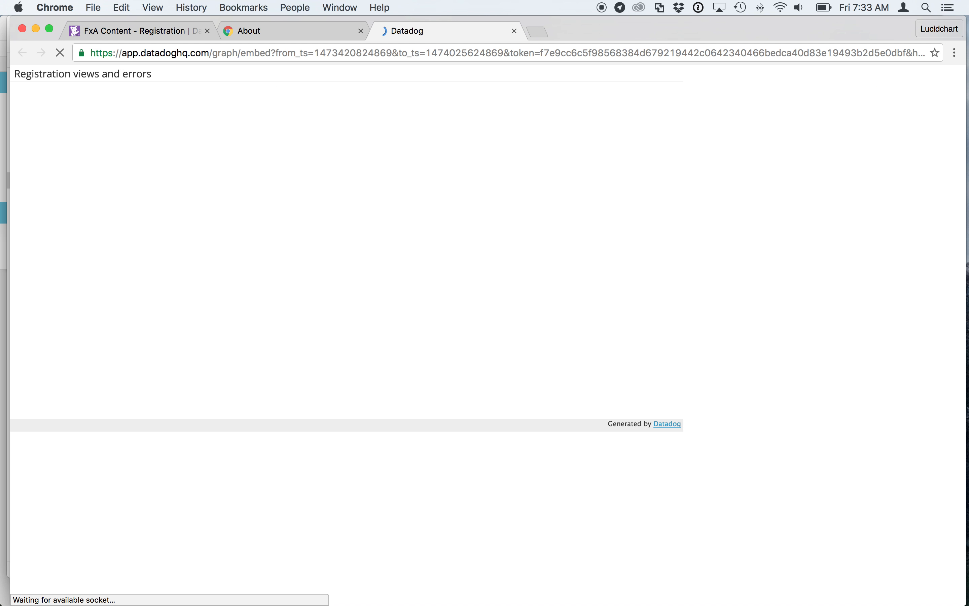